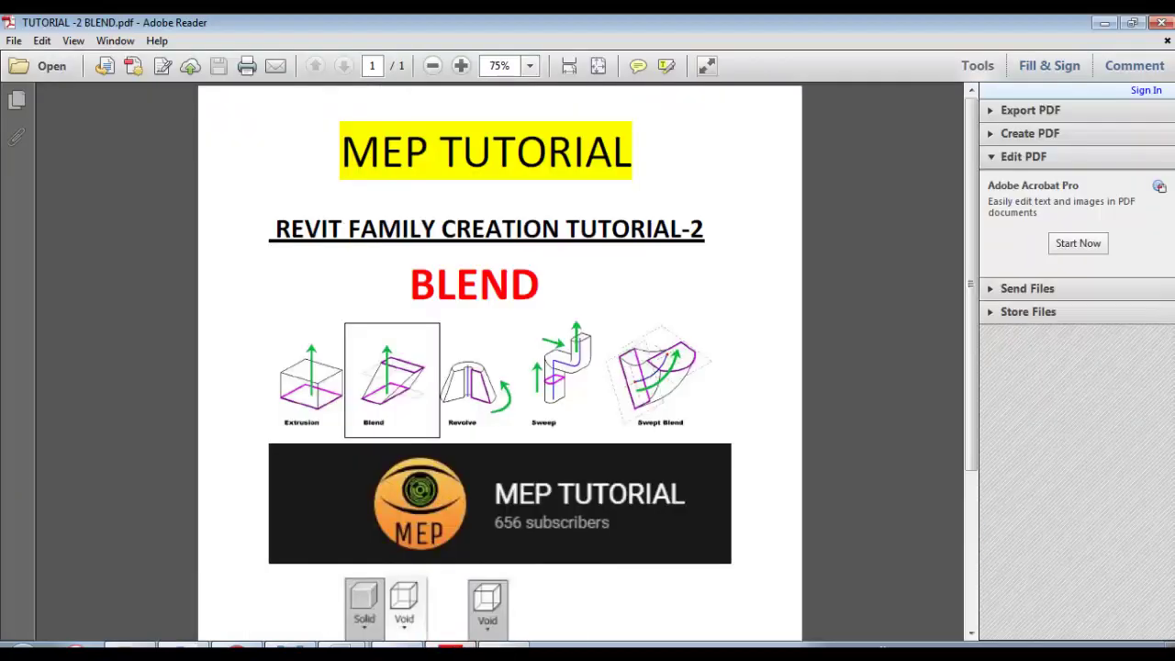
# - Scroll the BLEND tutorial PDF and highlight its BLEND heading
pyautogui.scroll(-1, 402, 281)
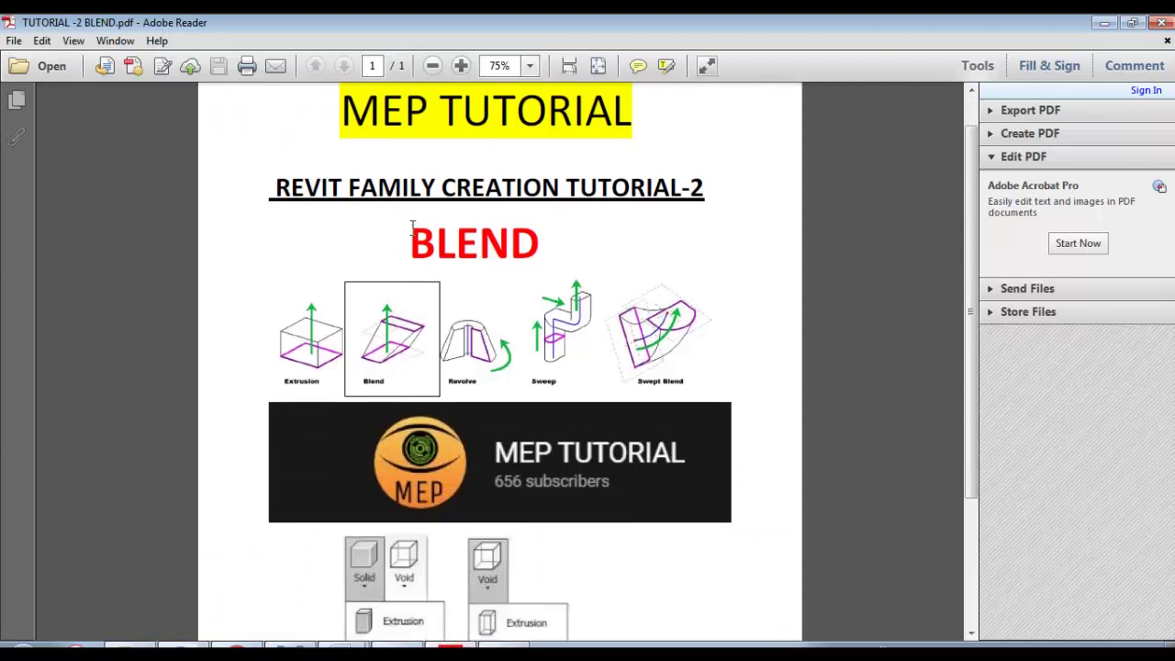
pyautogui.moveTo(412, 227); pyautogui.dragTo(479, 246)
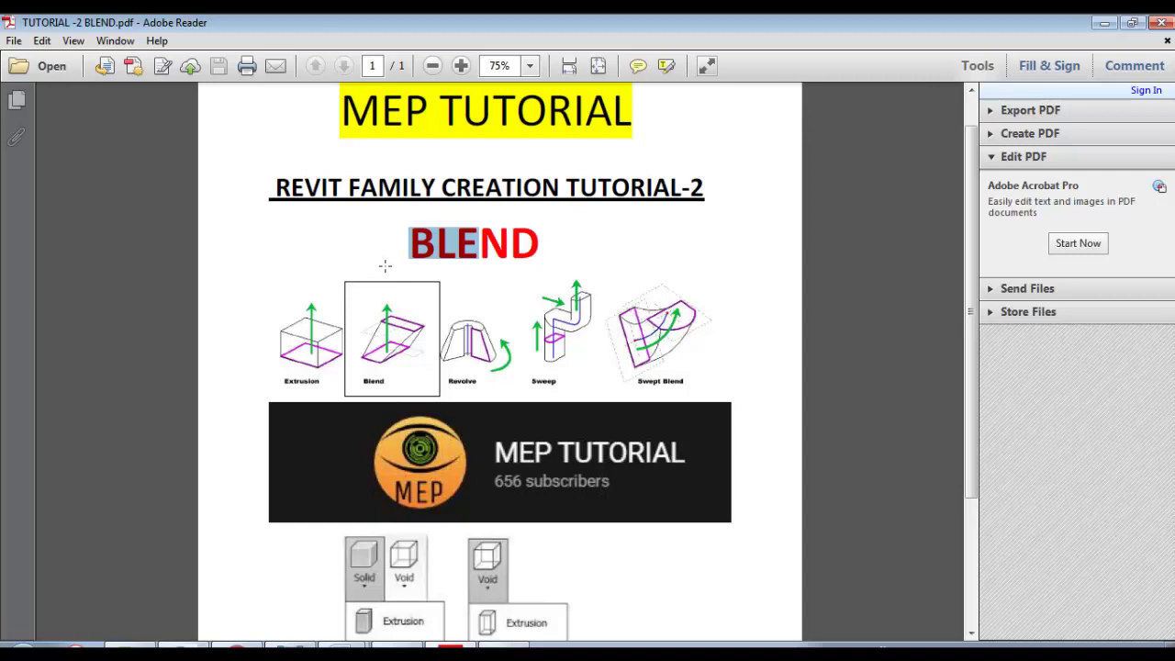
pyautogui.click(324, 370)
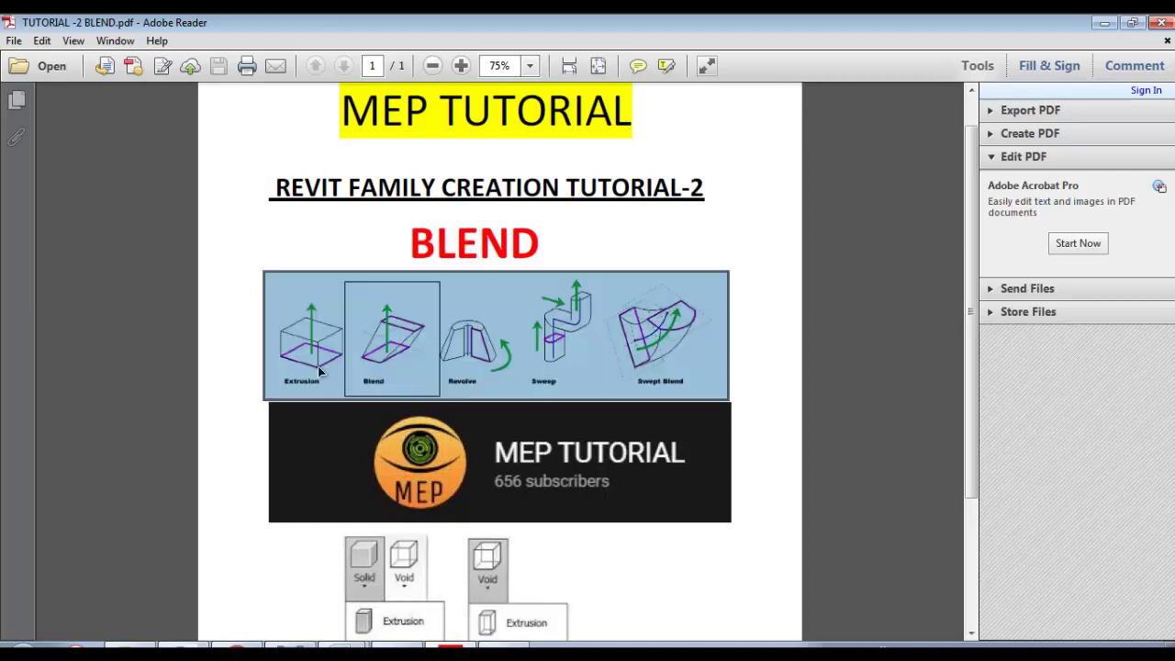
pyautogui.click(270, 265)
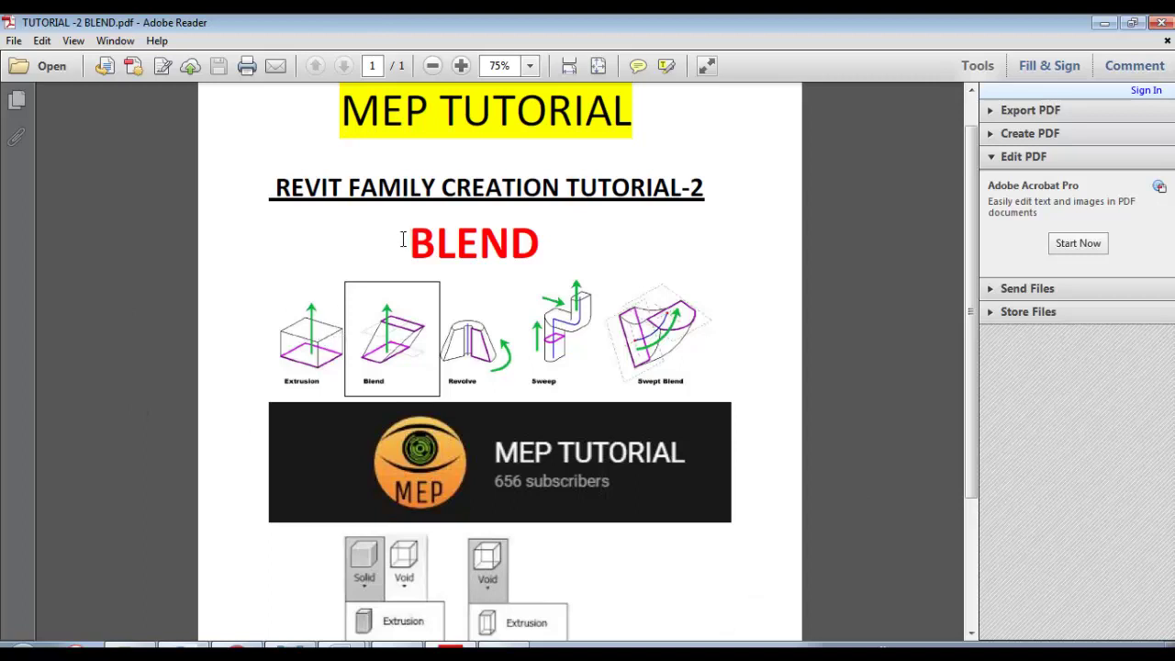
pyautogui.moveTo(400, 231); pyautogui.dragTo(462, 311)
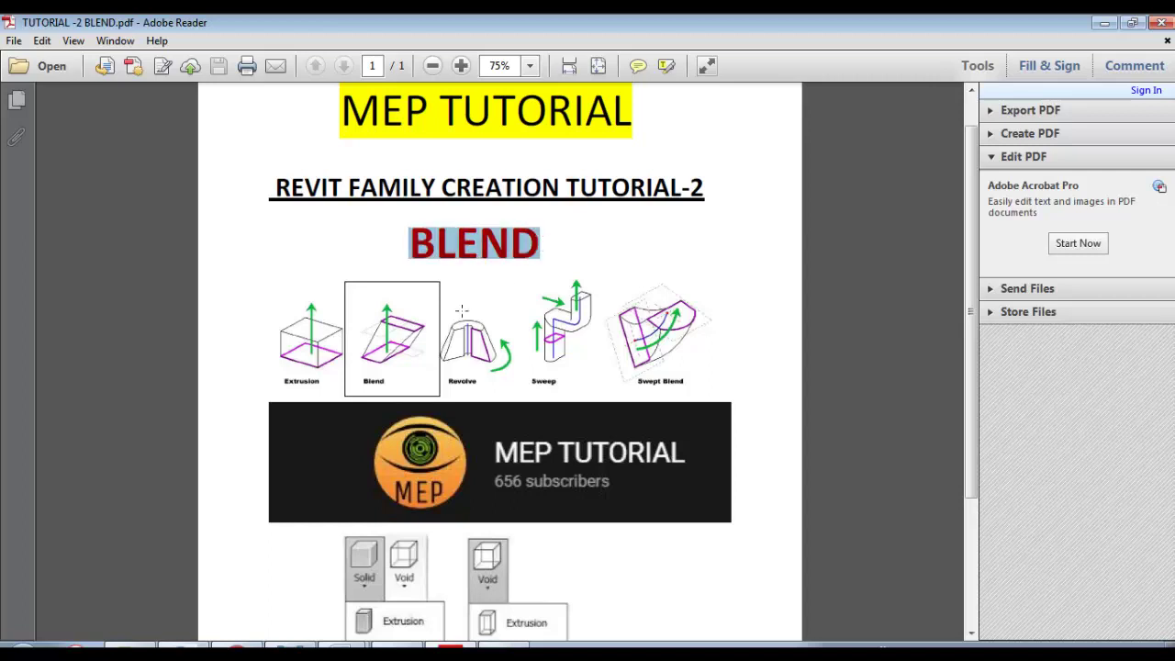
# - Scroll down to the Solid Blend and Void Blend option pictures
pyautogui.scroll(-1, 451, 311)
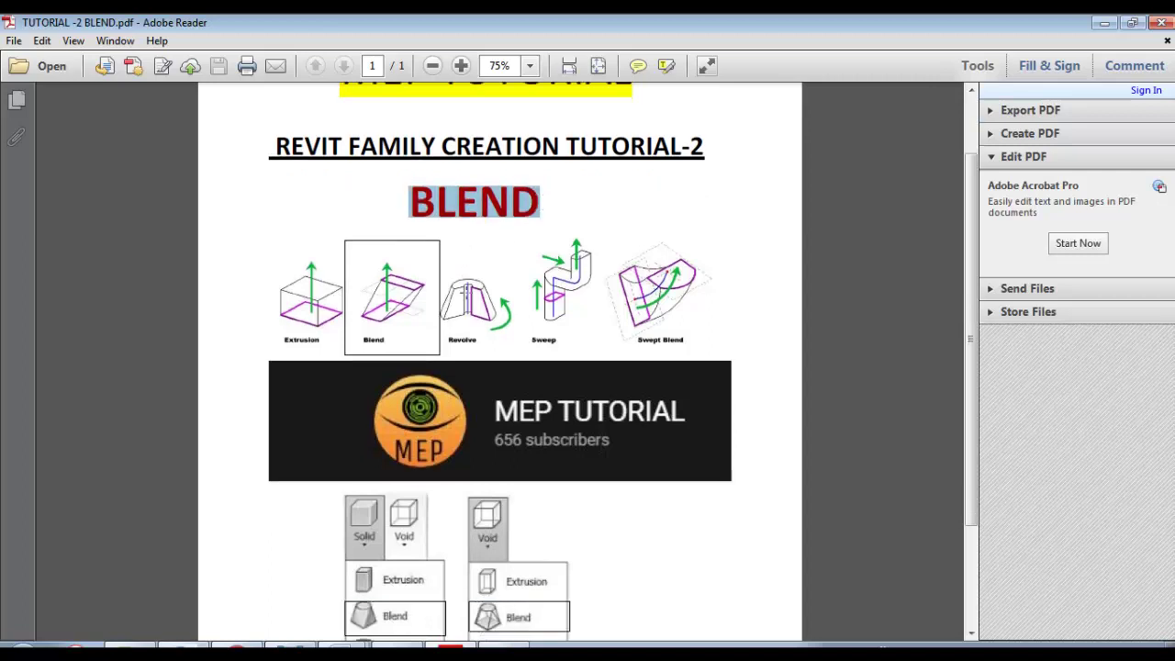
pyautogui.scroll(-1, 468, 223)
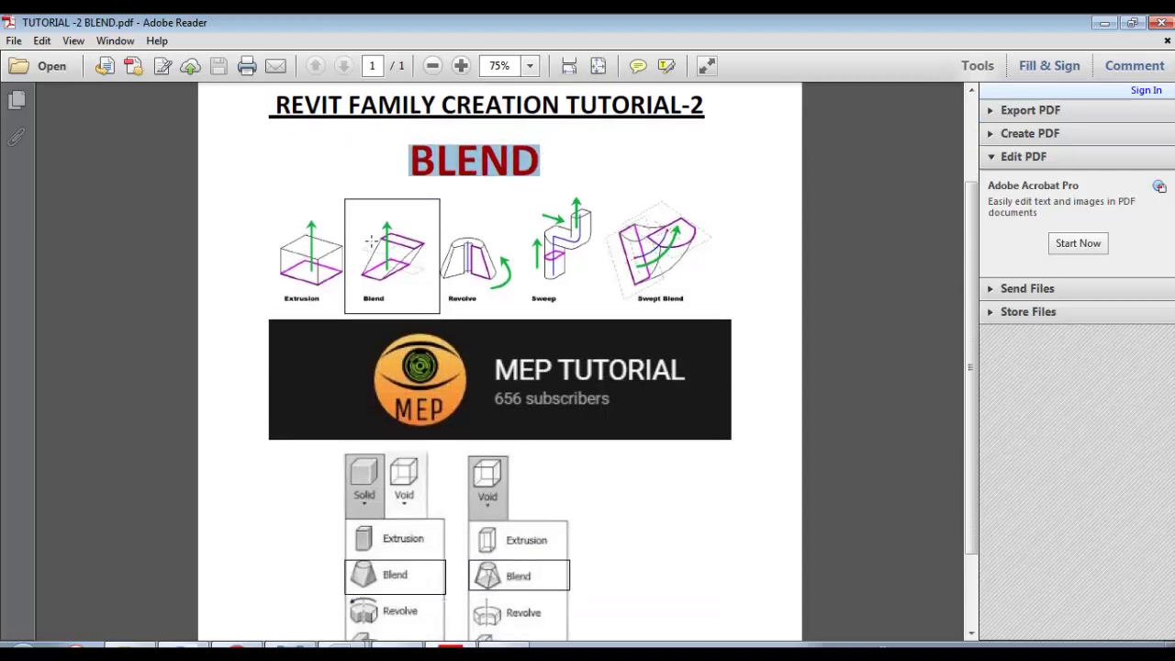
pyautogui.scroll(-2, 439, 246)
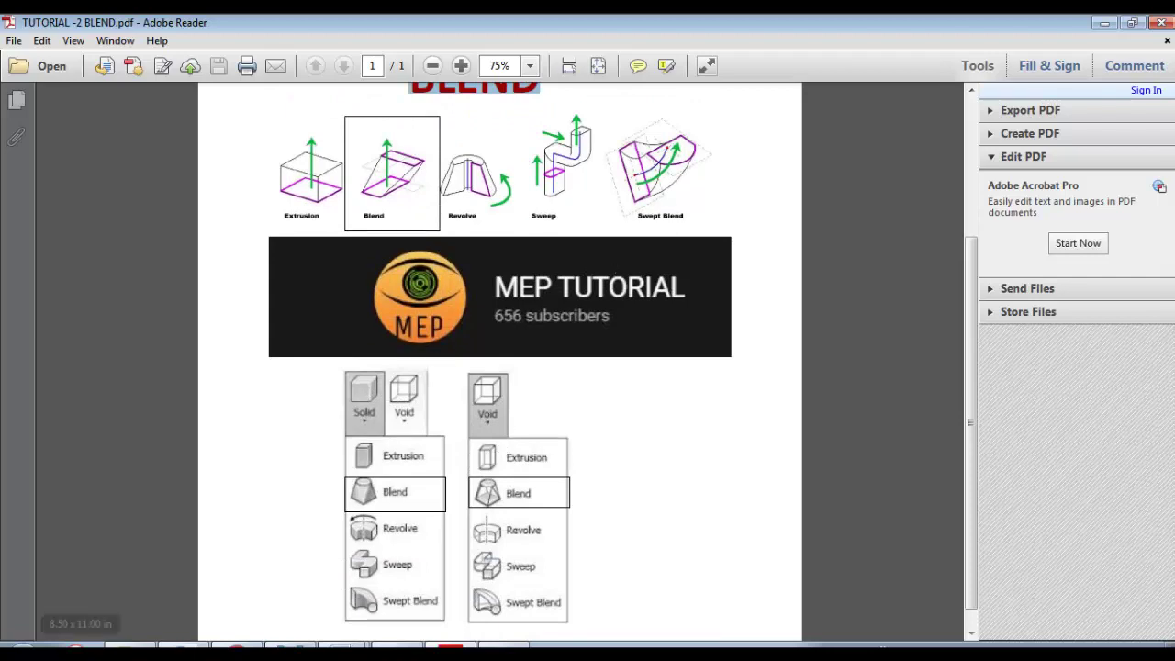
pyautogui.scroll(-1, 496, 338)
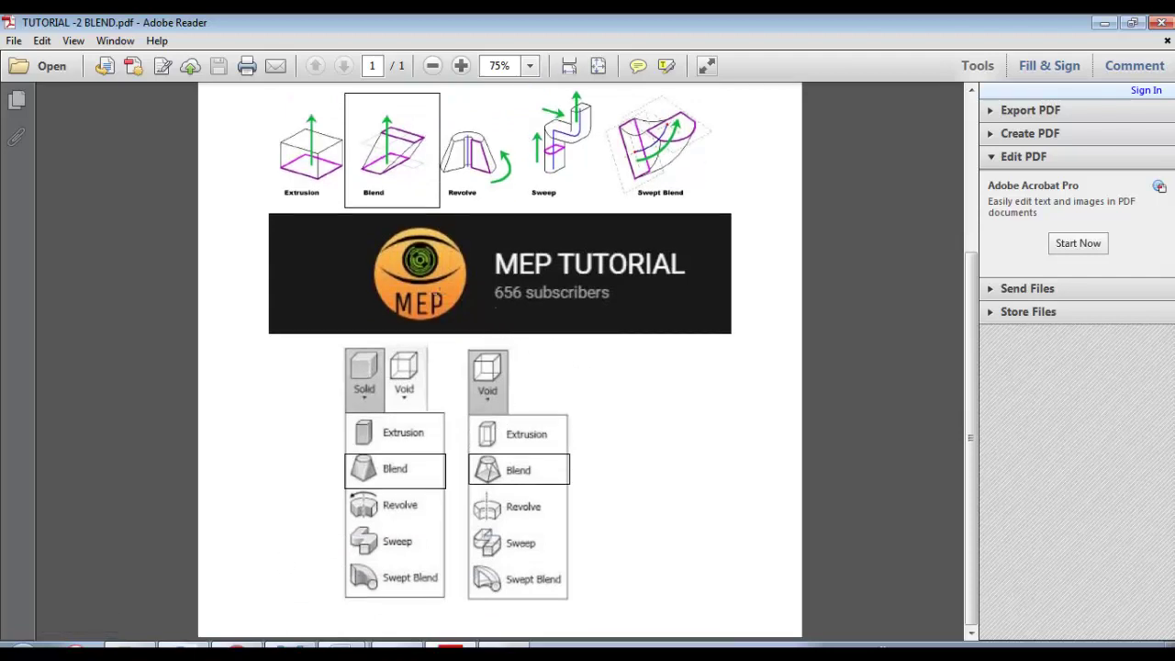
pyautogui.scroll(3, 677, 249)
pyautogui.scroll(3, 677, 248)
pyautogui.scroll(-1, 695, 292)
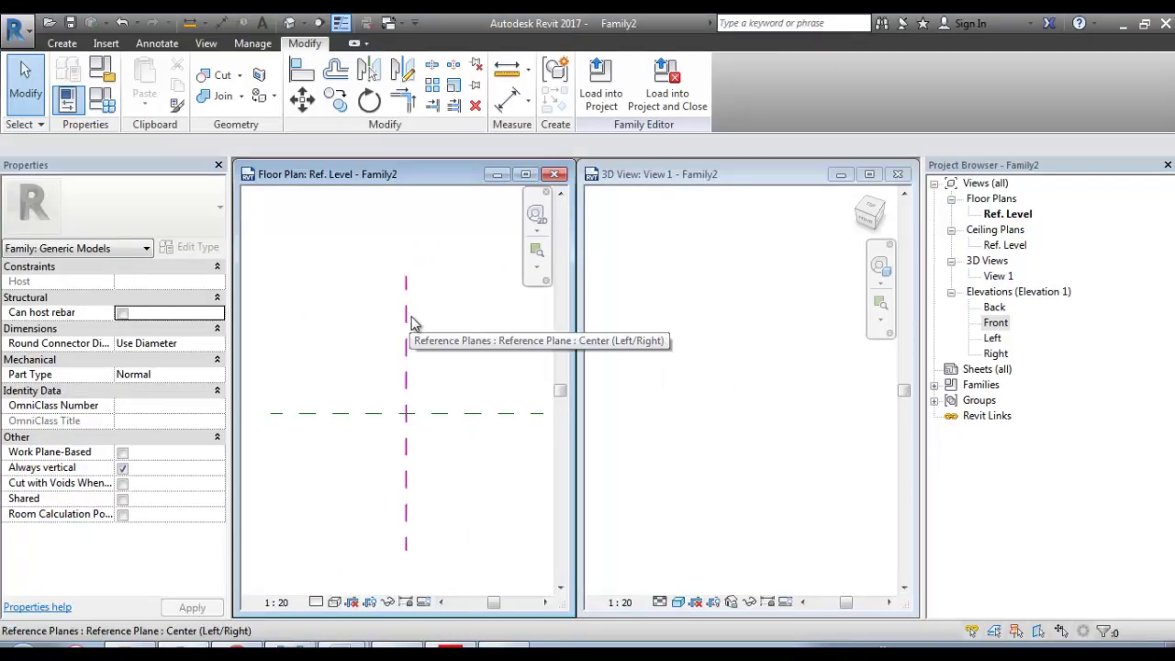
# - Zoom the floor plan, bring up the Create tab's form tools, then return to the PDF
pyautogui.scroll(-1, 680, 368)
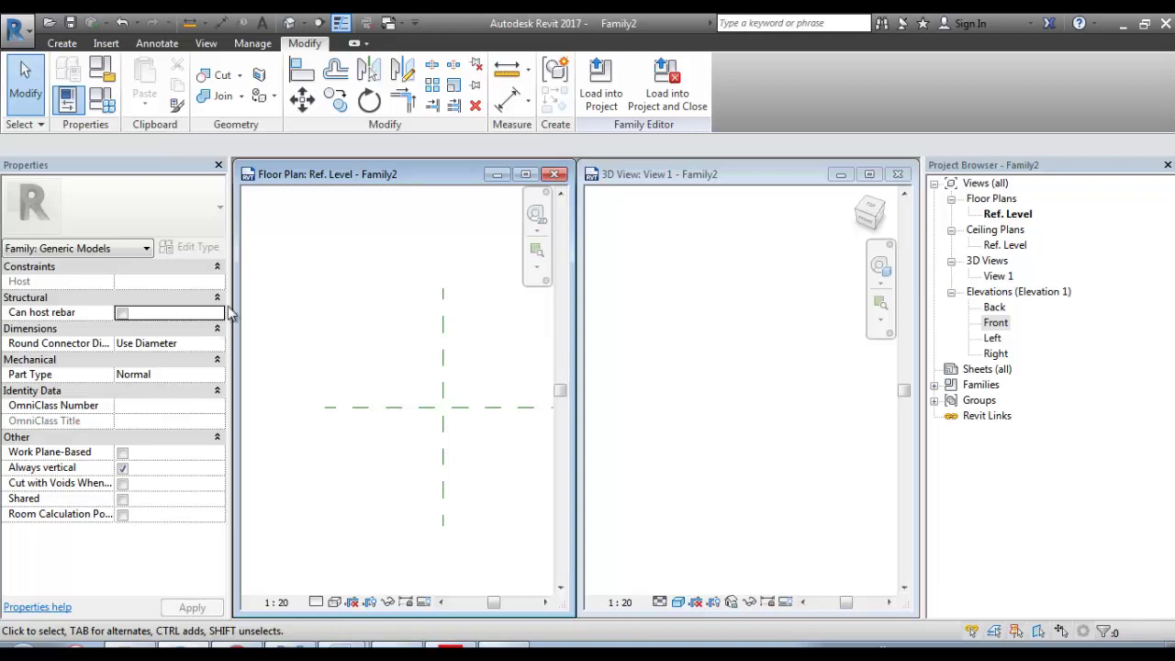
pyautogui.scroll(-1, 461, 359)
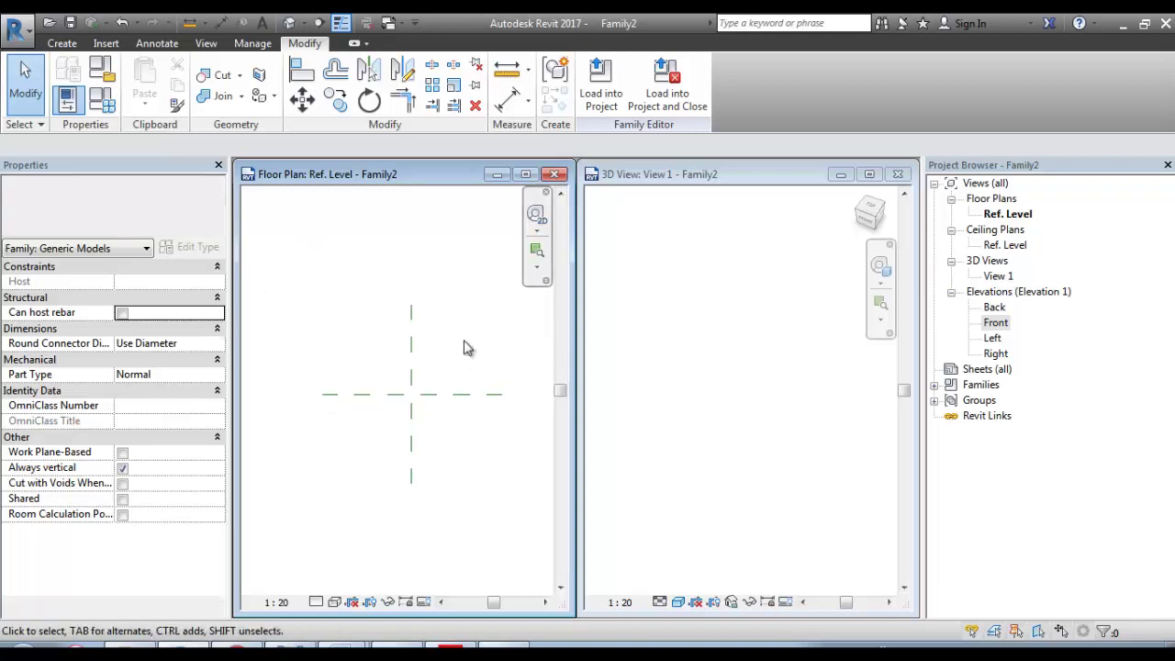
pyautogui.click(851, 330)
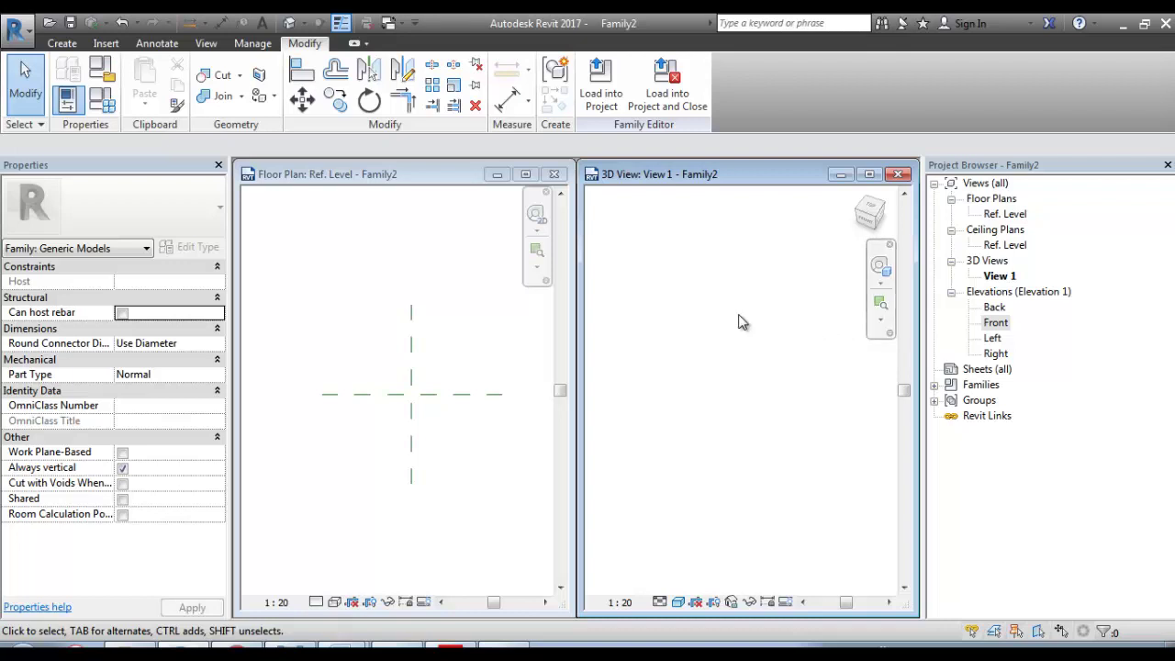
pyautogui.click(402, 336)
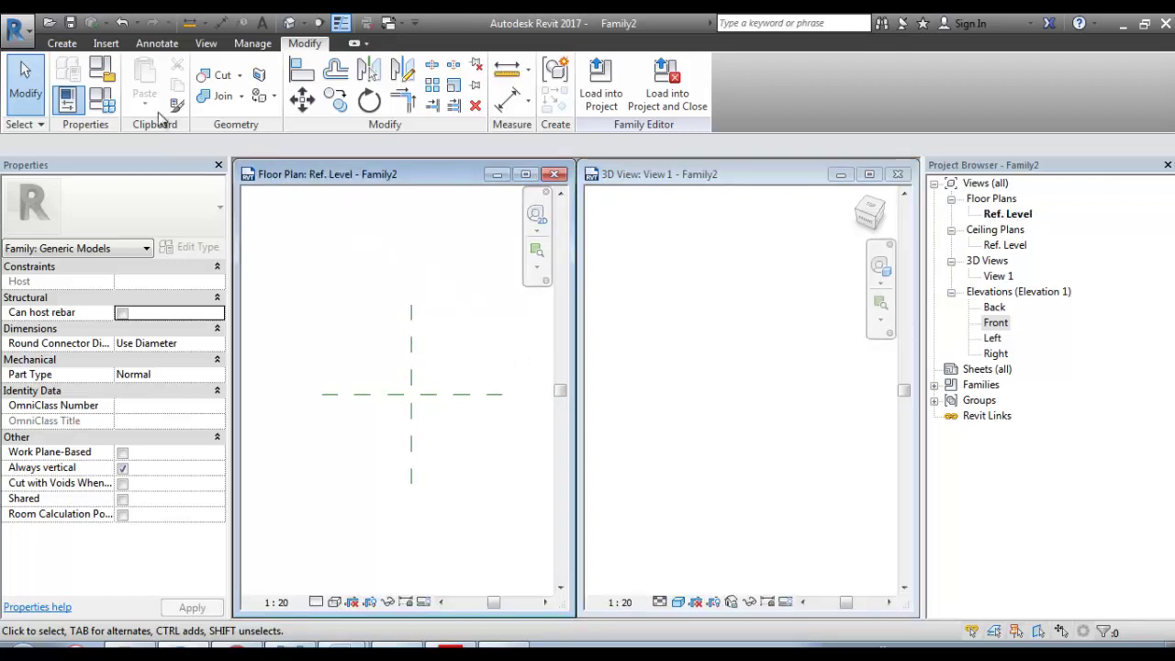
pyautogui.click(60, 42)
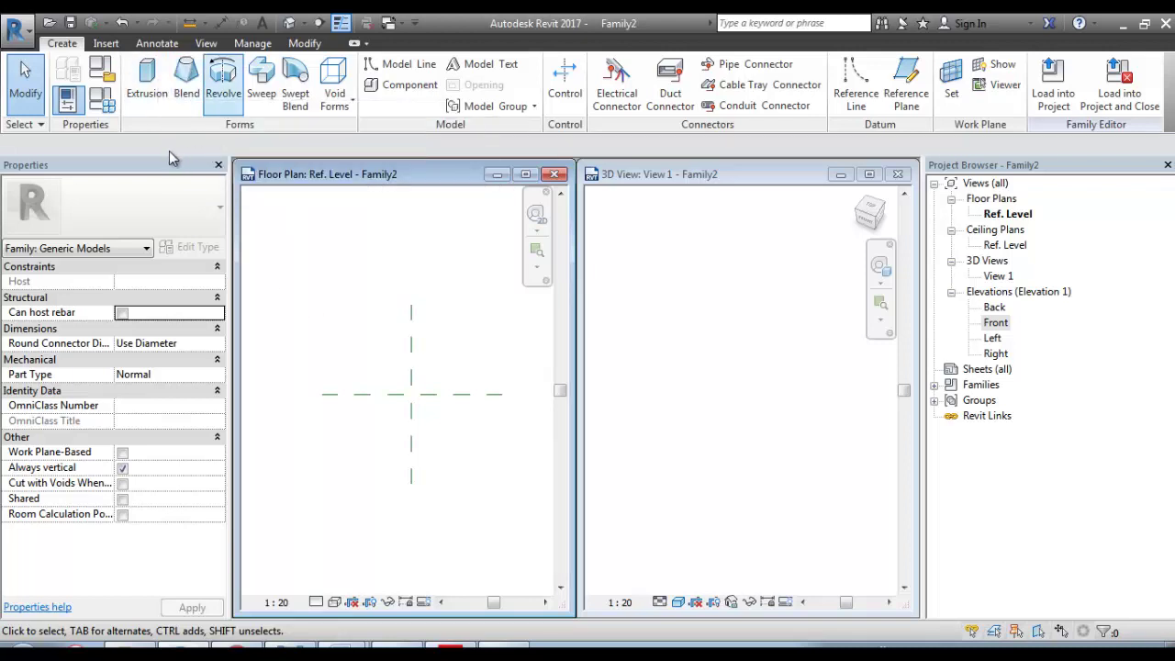
pyautogui.hotkey('alt', 'Tab')
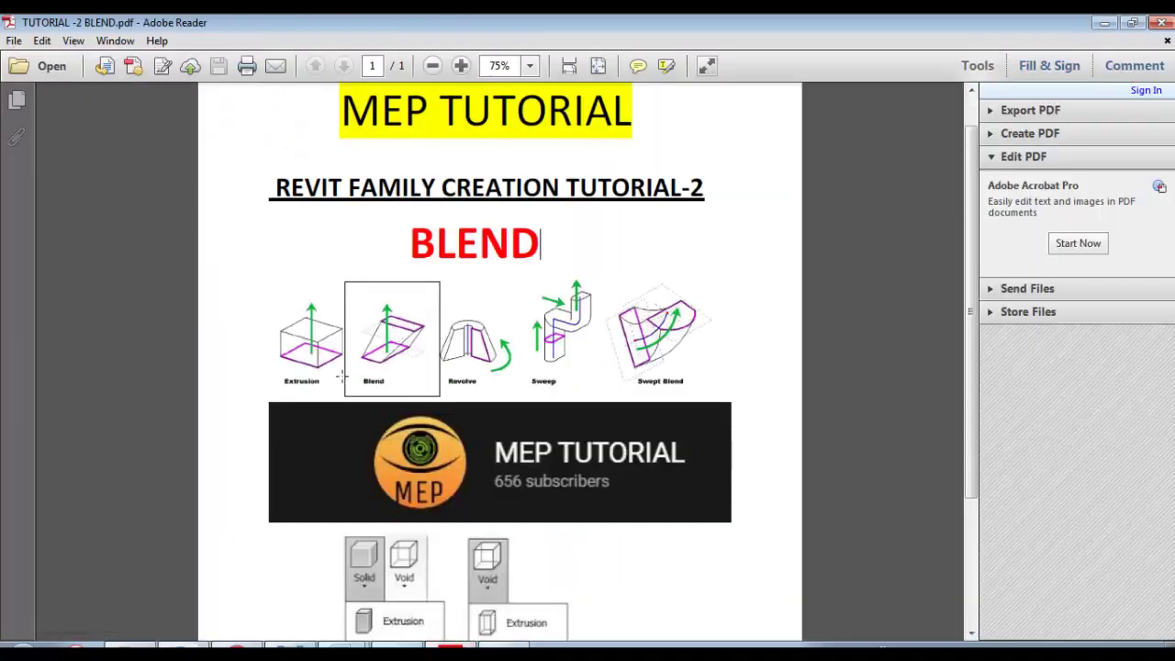
# - Examine the Blend diagram in the tutorial PDF up close, then scroll past it
pyautogui.keyDown('ctrl'); pyautogui.scroll(2, 341, 375); pyautogui.keyUp('ctrl')
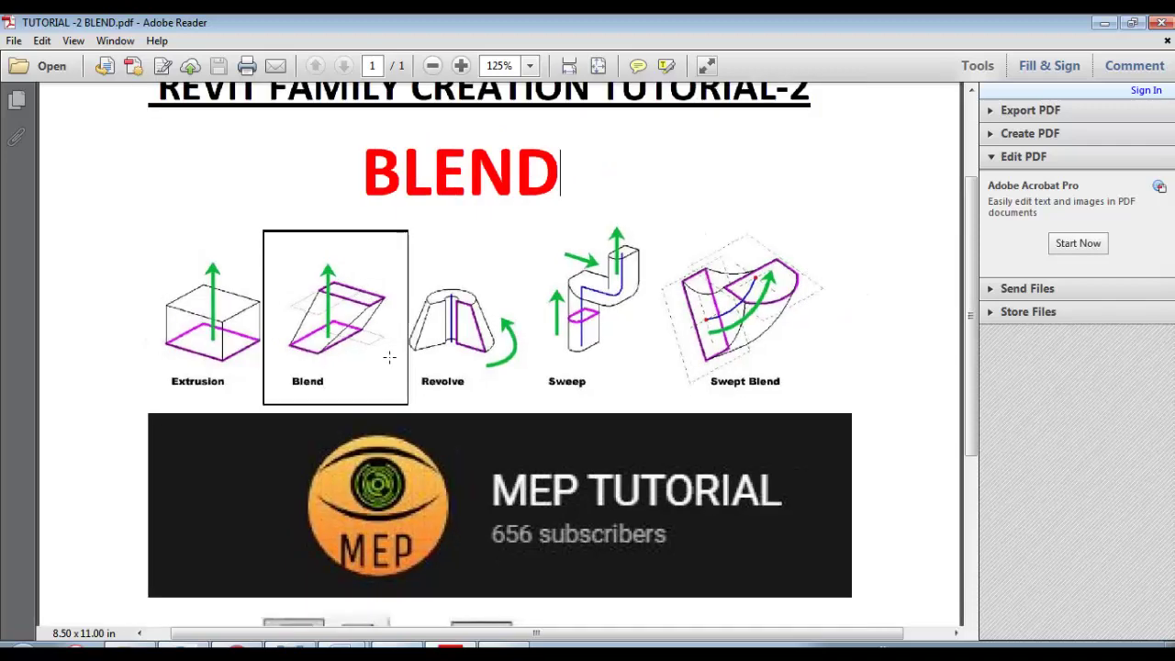
pyautogui.keyDown('ctrl'); pyautogui.scroll(-2, 372, 357); pyautogui.keyUp('ctrl')
pyautogui.scroll(-1, 390, 358)
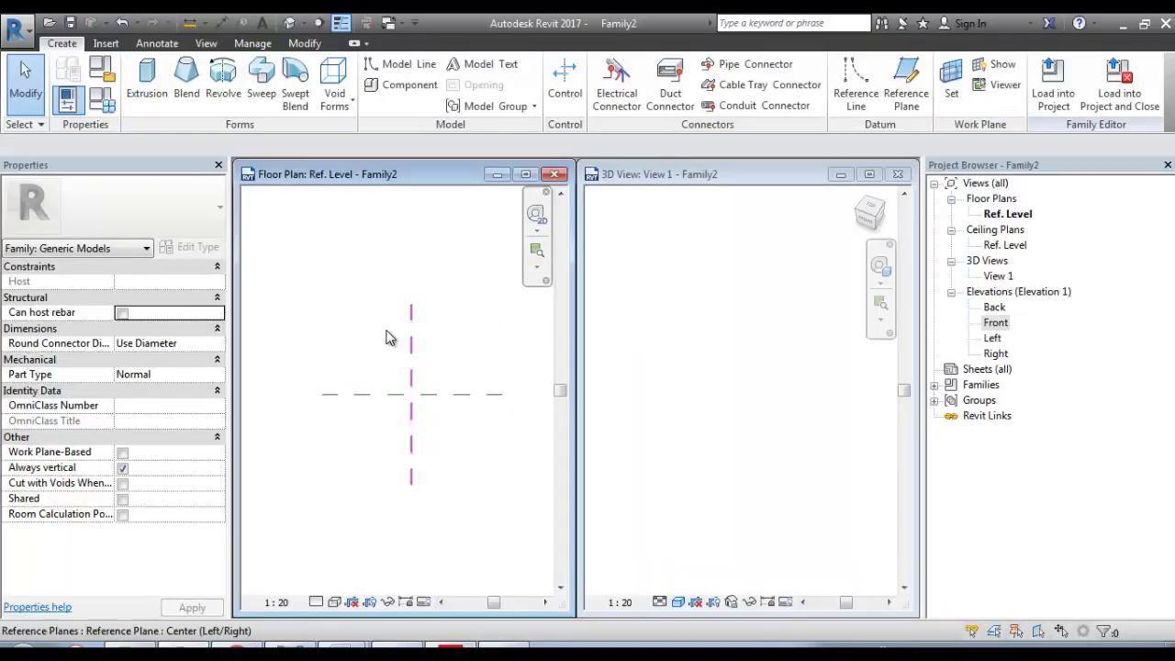
pyautogui.scroll(1, 399, 391)
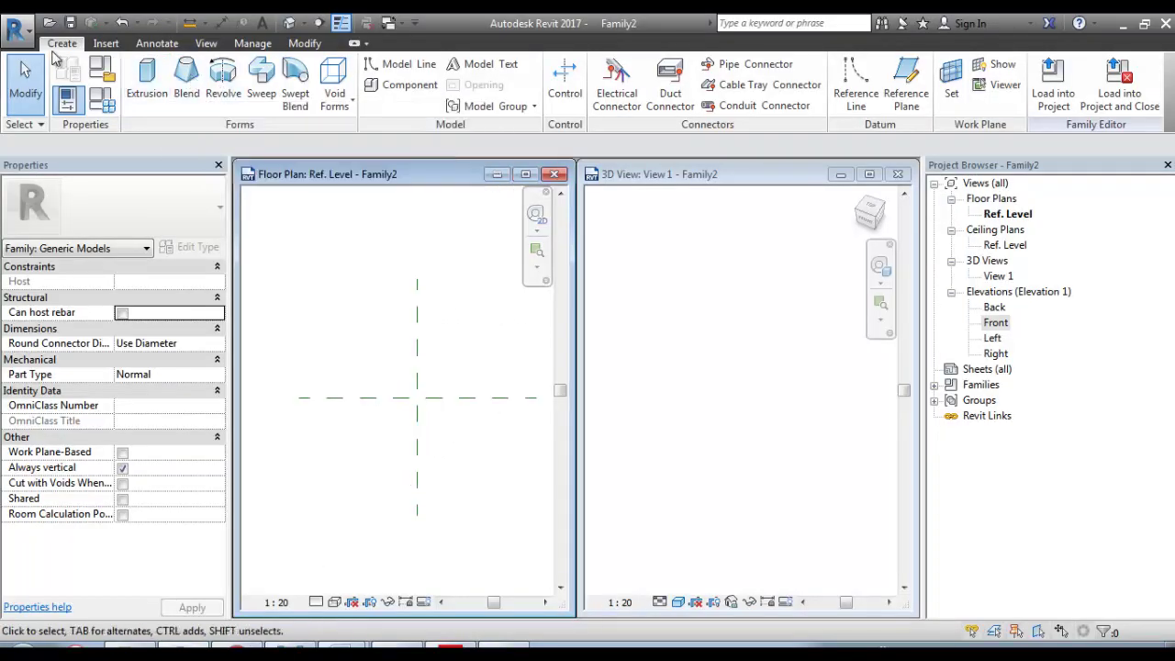
# - Start a solid Blend, entering base-boundary sketch mode with depth 250.0
pyautogui.click(187, 86)
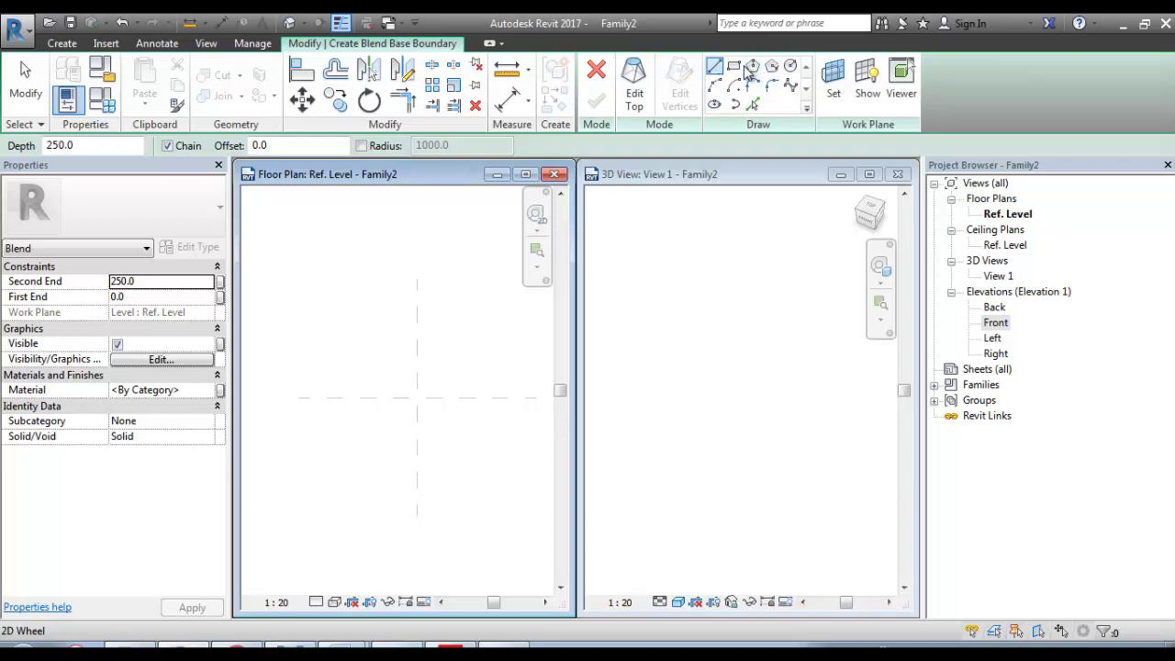
# - Sketch the 2000 × 1800 rectangular base around the reference-plane crossing
pyautogui.click(735, 67)
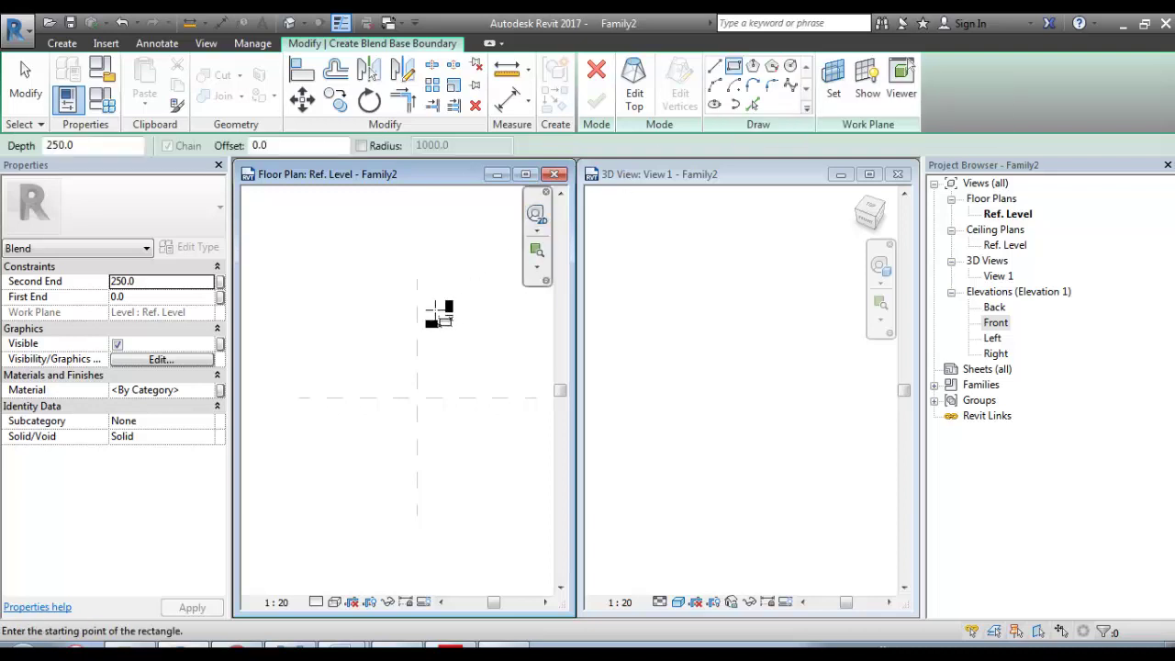
pyautogui.click(369, 345)
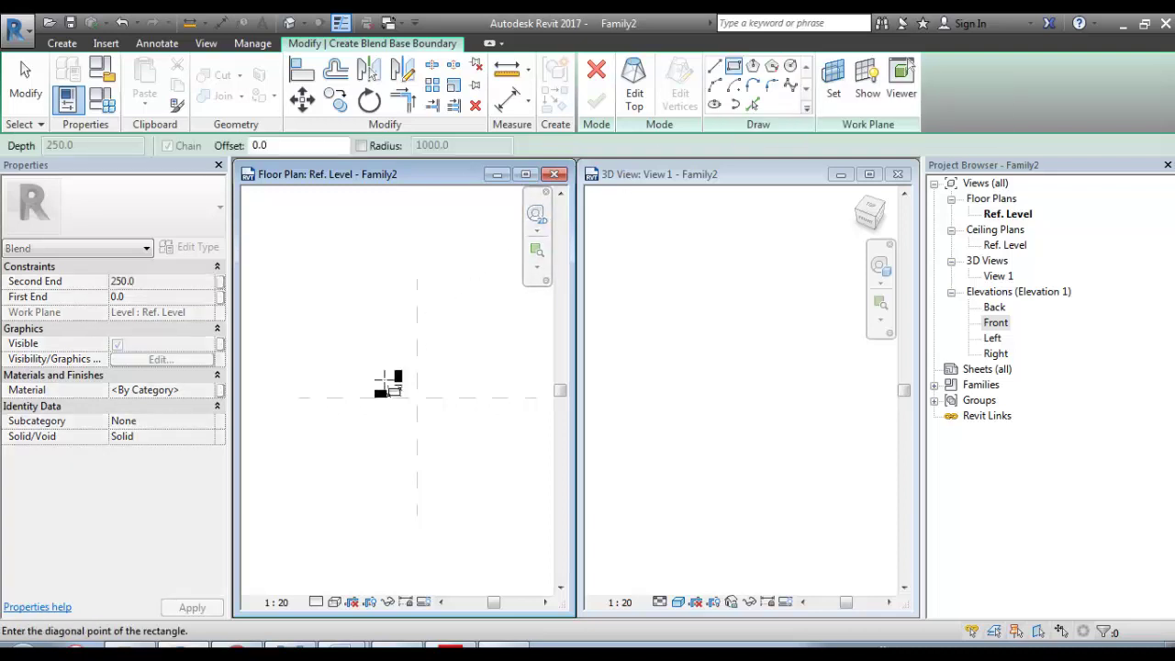
pyautogui.click(488, 452)
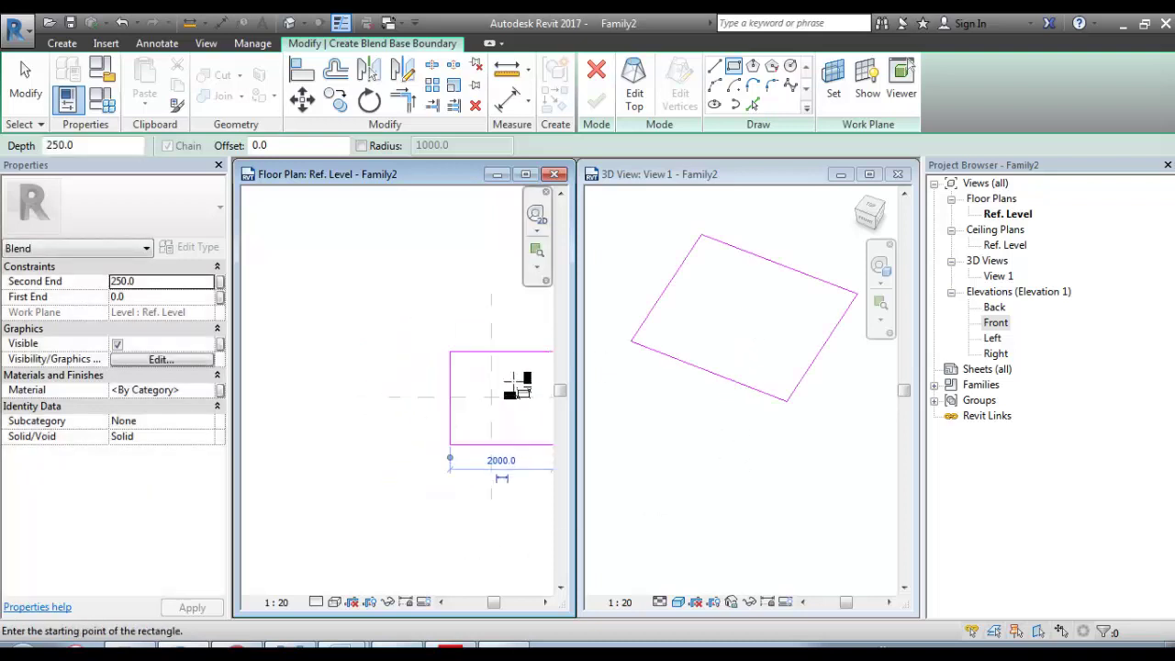
# - Set the blend's Second End height to 3000 and move on to the top boundary
pyautogui.scroll(-1, 410, 385)
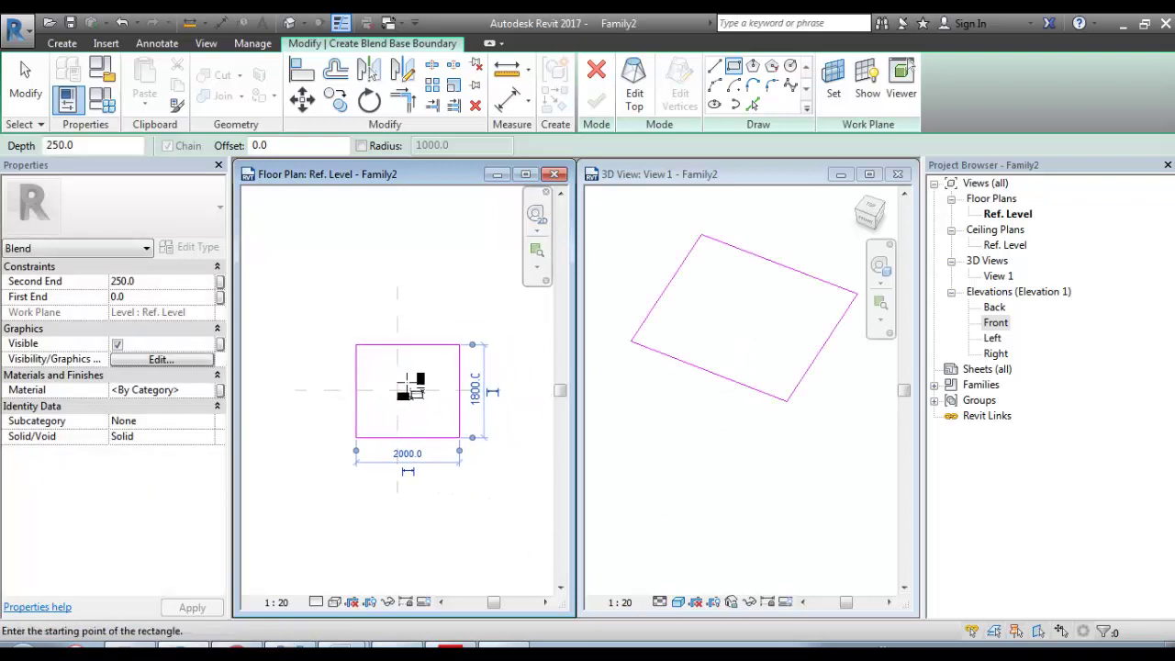
pyautogui.click(161, 284)
pyautogui.write('3')
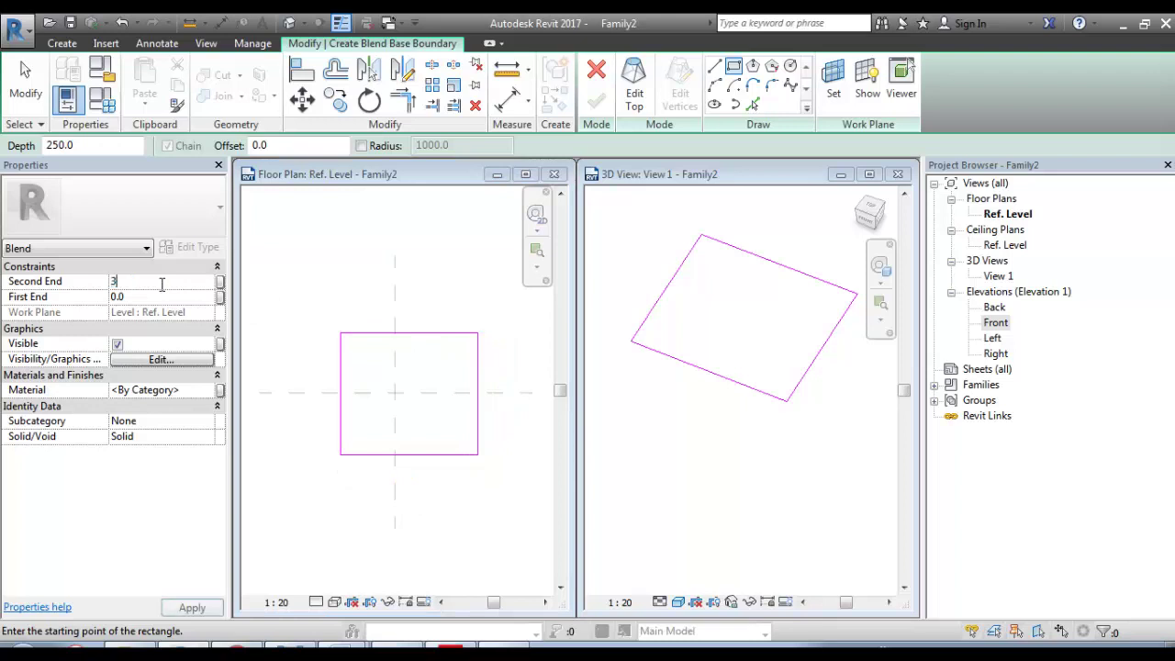
pyautogui.write('000.0')
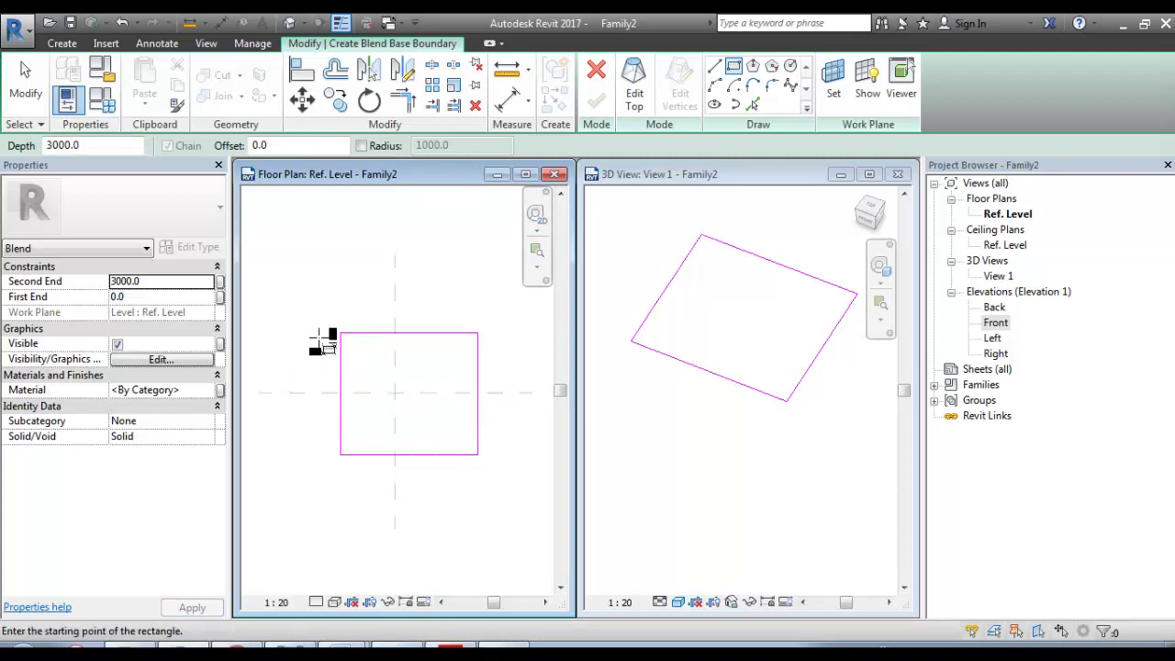
pyautogui.click(633, 92)
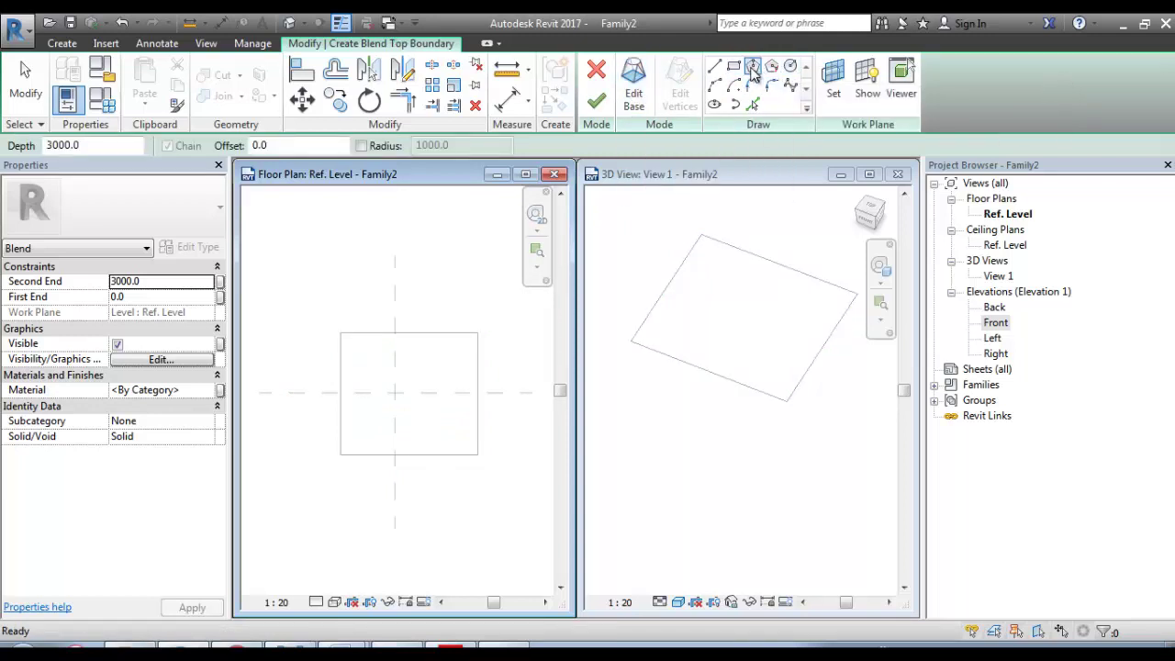
# - Sketch a 500-radius circular top at the plane intersection and finish the solid blend
pyautogui.click(791, 68)
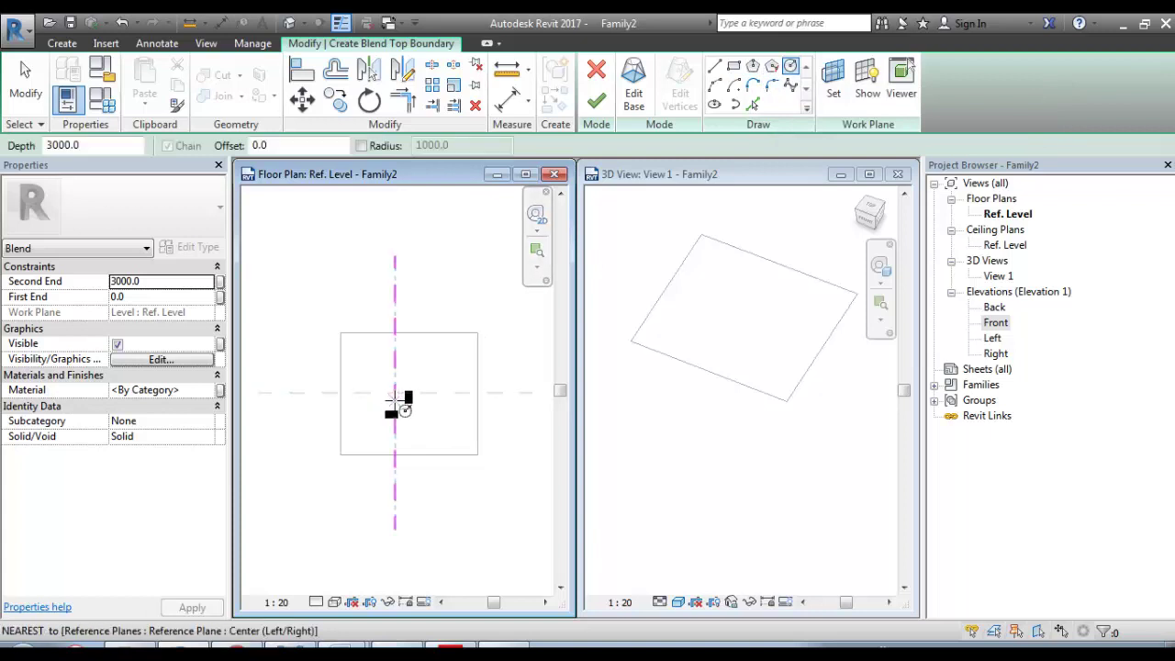
pyautogui.click(404, 393)
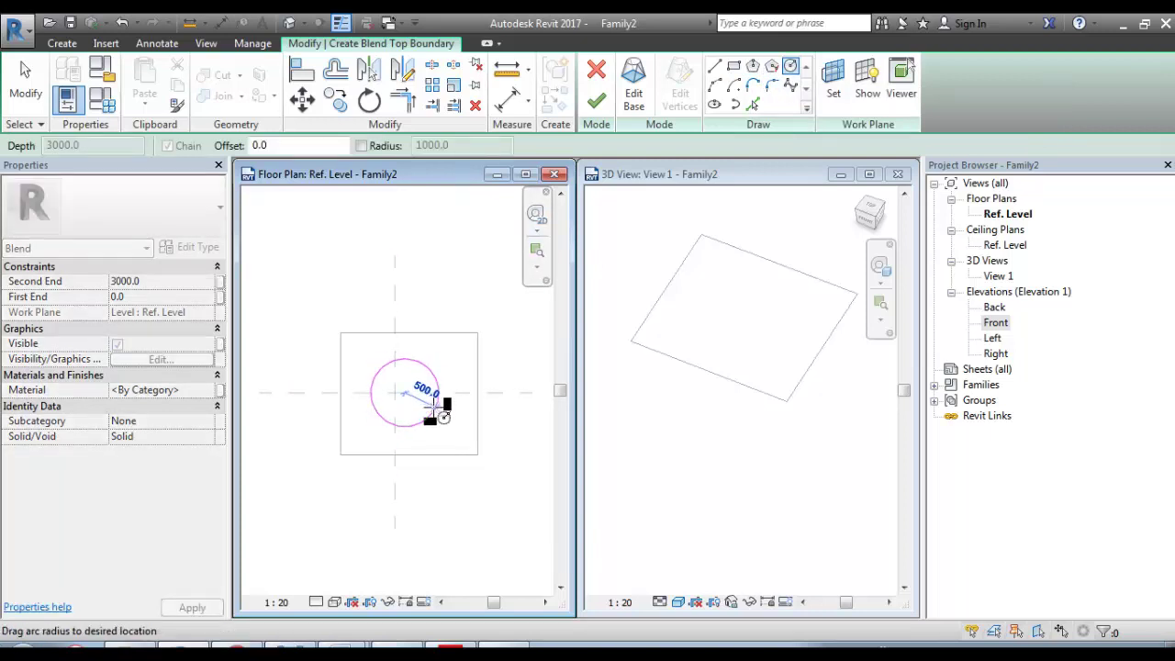
pyautogui.click(438, 393)
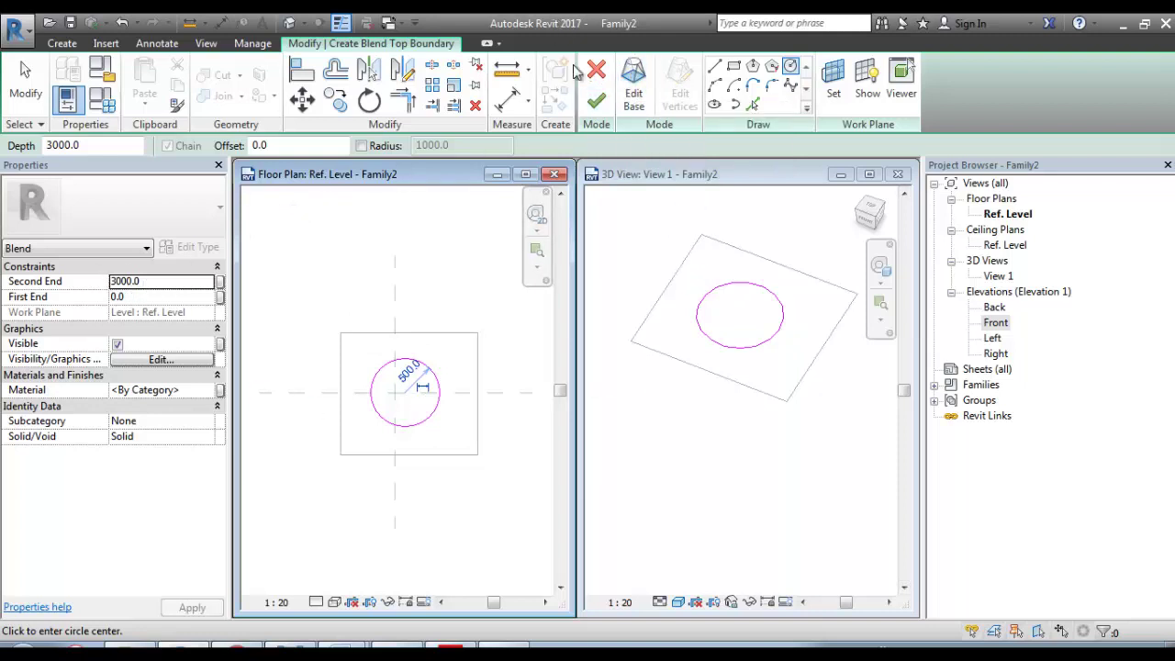
pyautogui.click(597, 107)
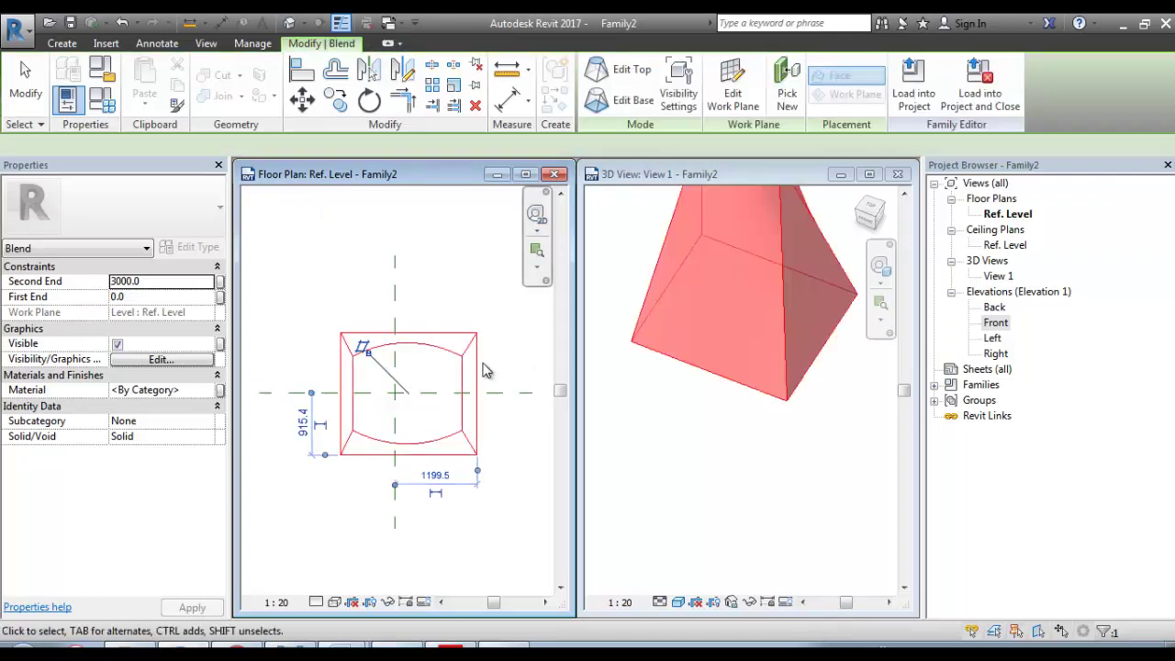
pyautogui.press('Escape')
pyautogui.keyDown('shift'); pyautogui.moveTo(734, 302); pyautogui.dragTo(670, 357, button='middle'); pyautogui.keyUp('shift')
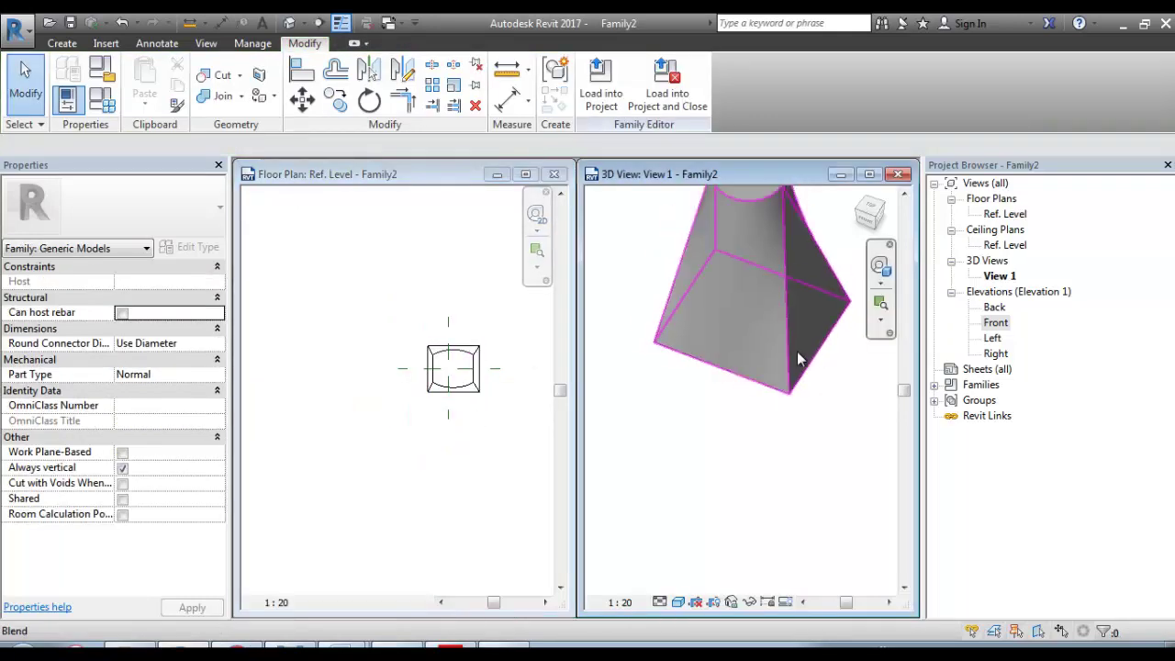
pyautogui.scroll(2, 669, 357)
pyautogui.click(459, 386)
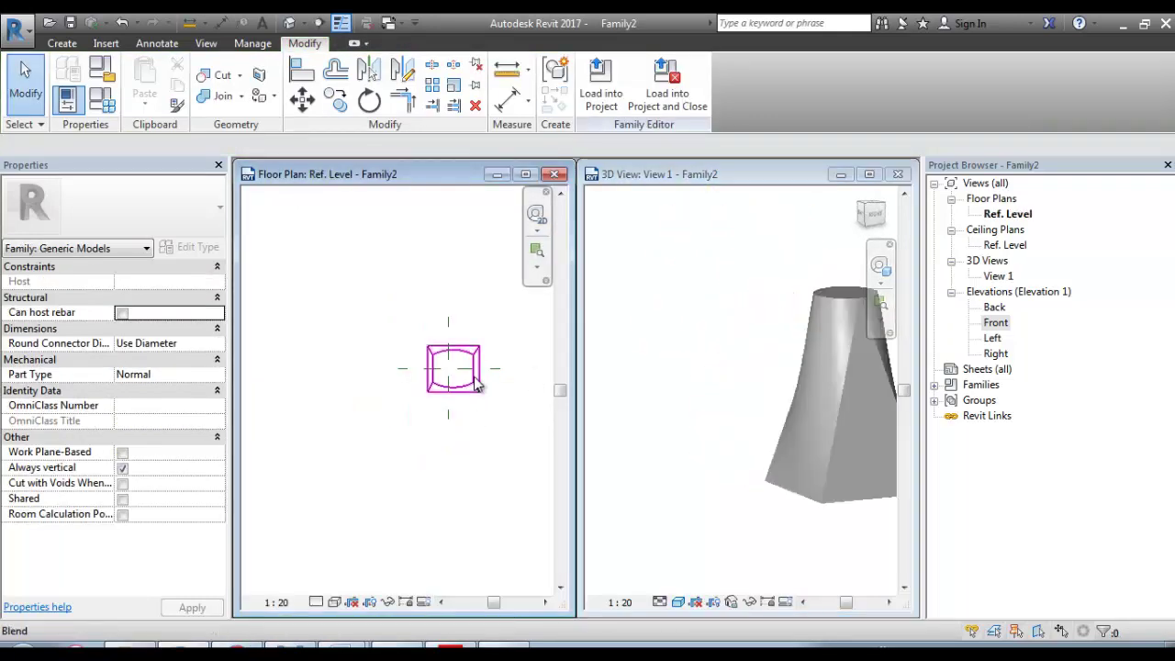
pyautogui.moveTo(437, 392); pyautogui.dragTo(406, 390, button='middle')
pyautogui.scroll(2, 406, 388)
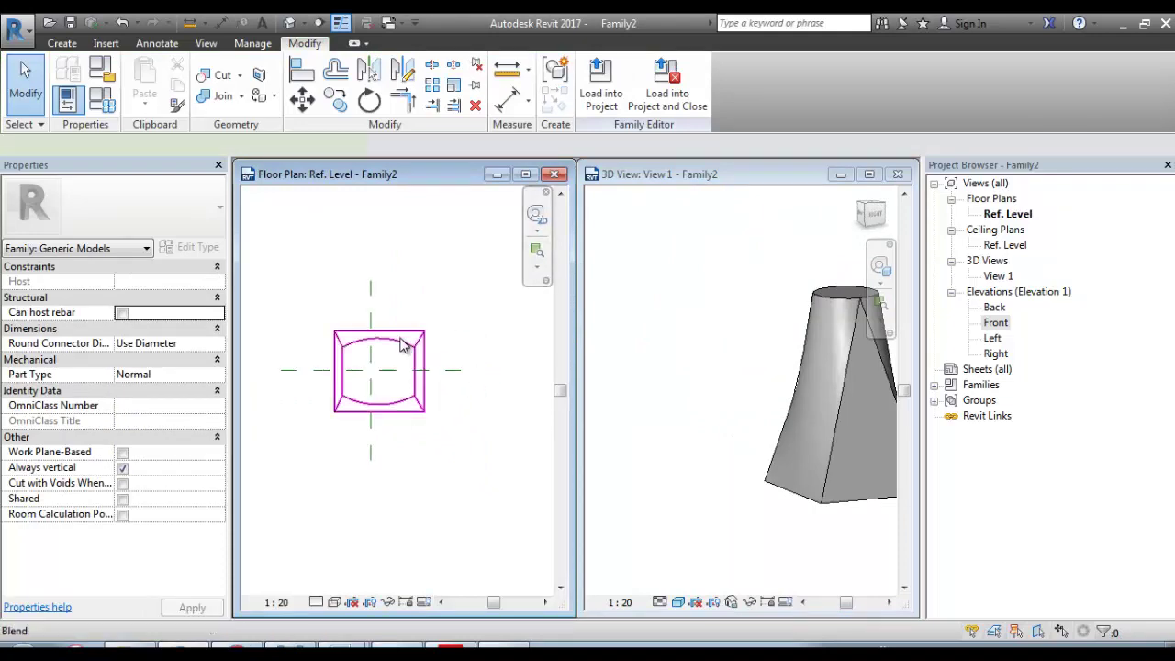
pyautogui.click(401, 345)
pyautogui.click(403, 347)
pyautogui.click(407, 346)
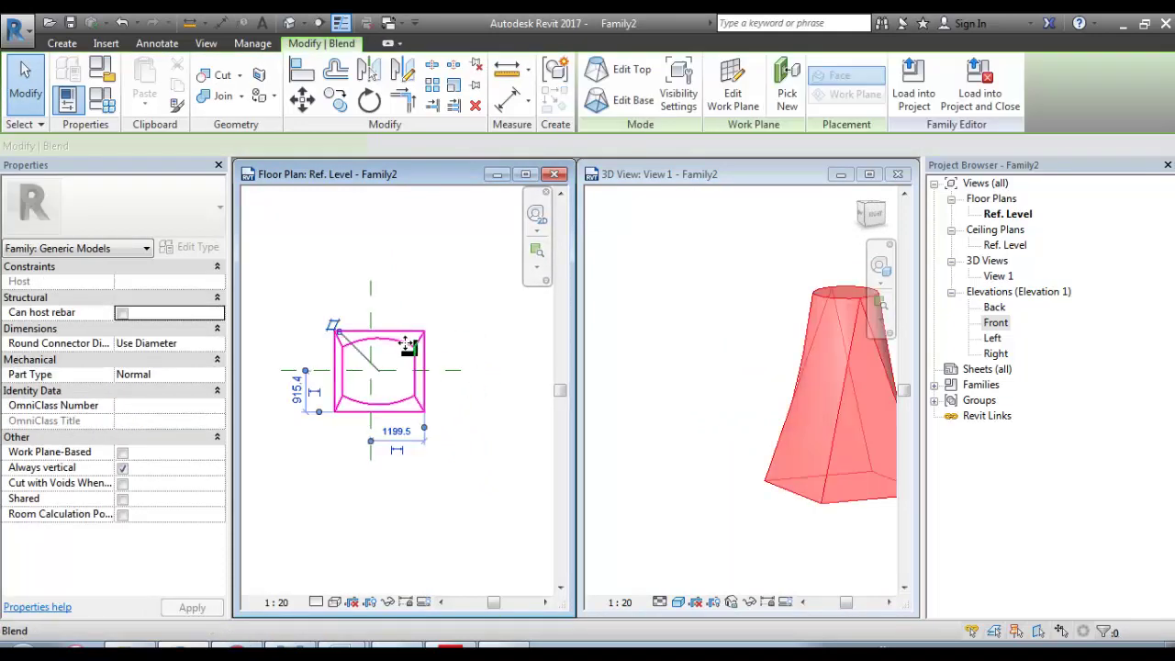
pyautogui.click(406, 347)
pyautogui.moveTo(421, 441); pyautogui.dragTo(444, 434, button='middle')
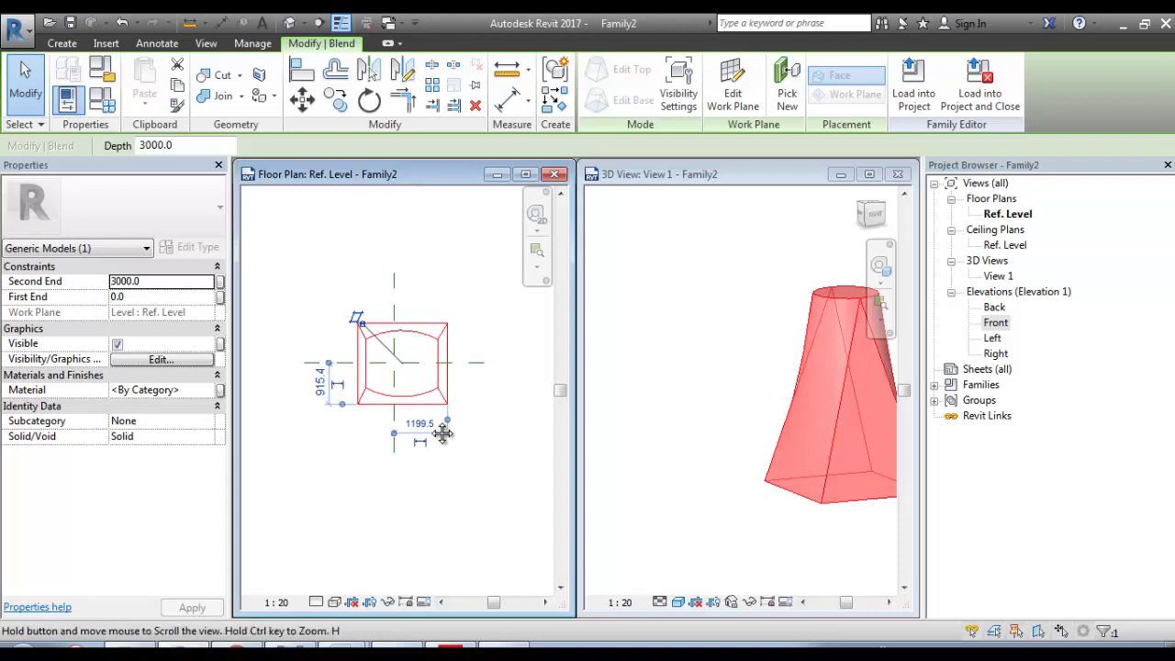
pyautogui.click(703, 361)
pyautogui.moveTo(703, 362)
pyautogui.keyDown('shift'); pyautogui.mouseDown(button='middle')
pyautogui.moveTo(725, 454)
pyautogui.moveTo(764, 383)
pyautogui.moveTo(764, 452)
pyautogui.moveTo(777, 394)
pyautogui.moveTo(586, 354)
pyautogui.moveTo(703, 412)
pyautogui.moveTo(708, 340)
pyautogui.mouseUp(button='middle'); pyautogui.keyUp('shift')
pyautogui.press('Escape')
pyautogui.click(757, 436)
pyautogui.keyDown('shift'); pyautogui.moveTo(866, 262); pyautogui.dragTo(820, 352, button='middle'); pyautogui.keyUp('shift')
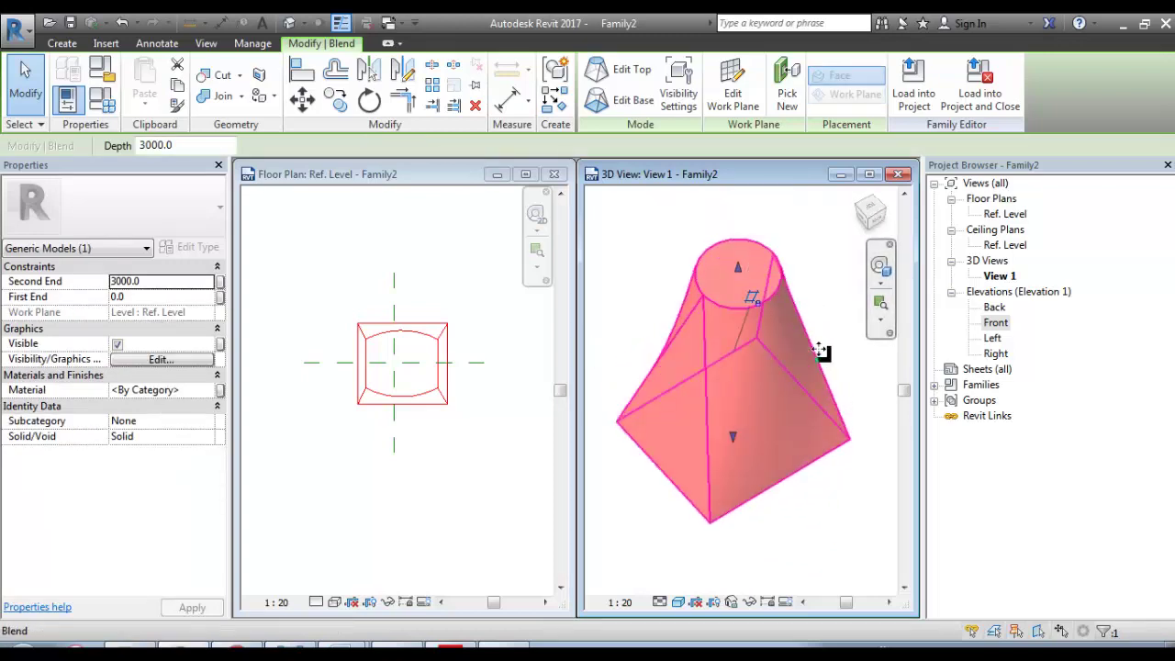
pyautogui.press('Escape')
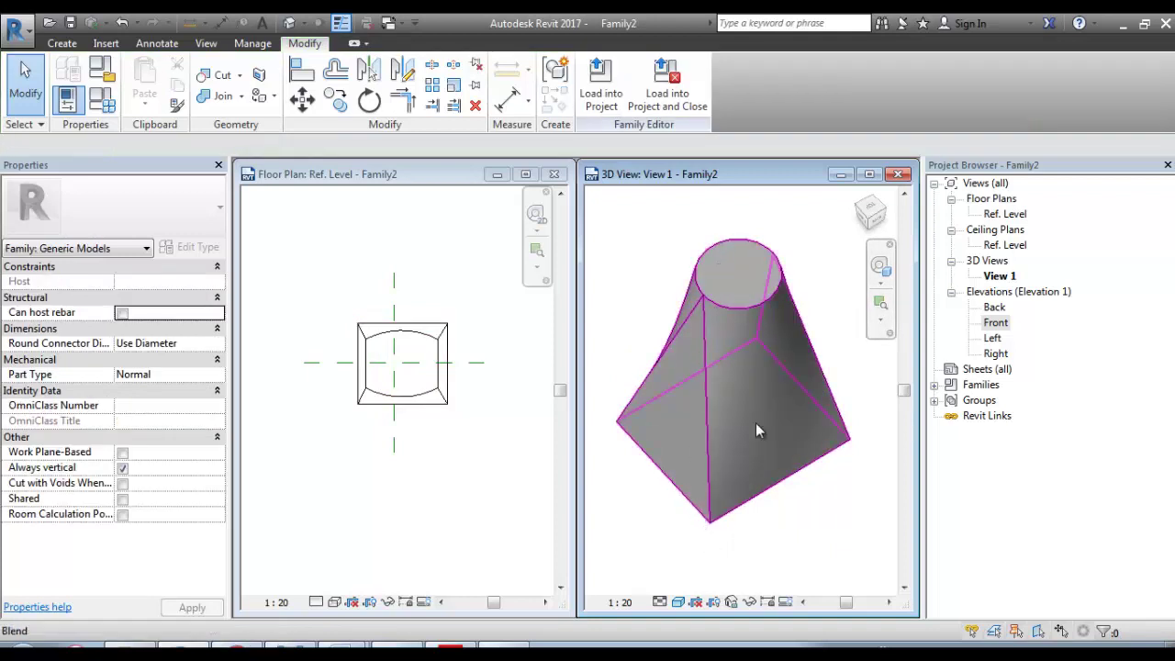
pyautogui.keyDown('shift'); pyautogui.moveTo(724, 437); pyautogui.dragTo(665, 441, button='middle'); pyautogui.keyUp('shift')
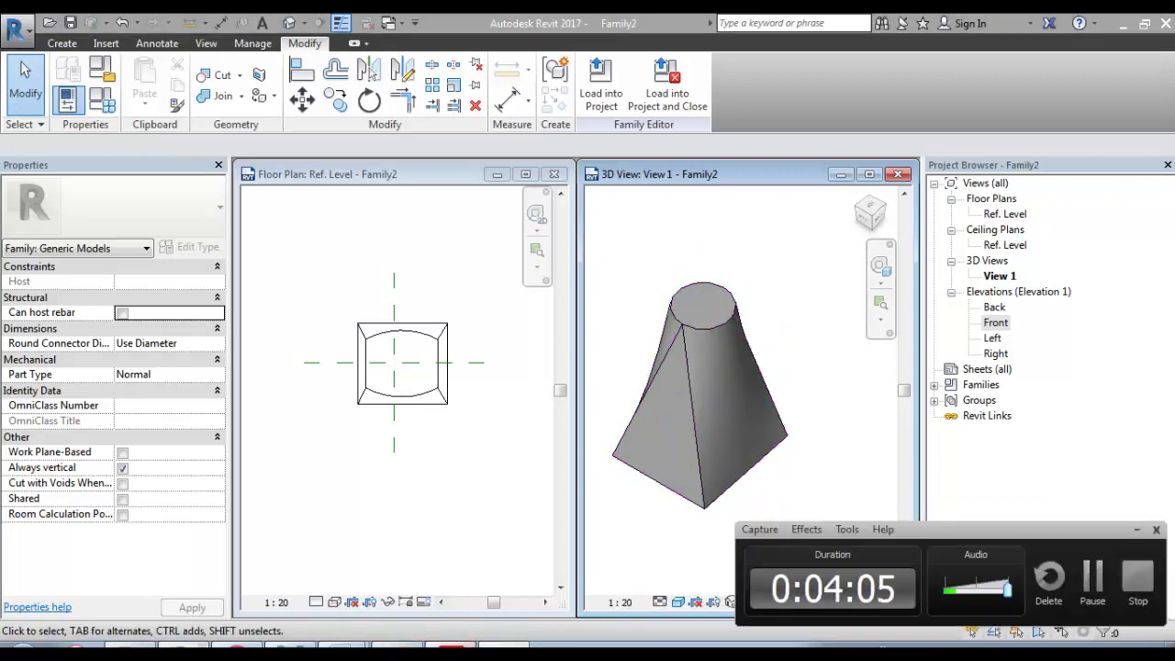
pyautogui.hotkey('alt', 'Tab')
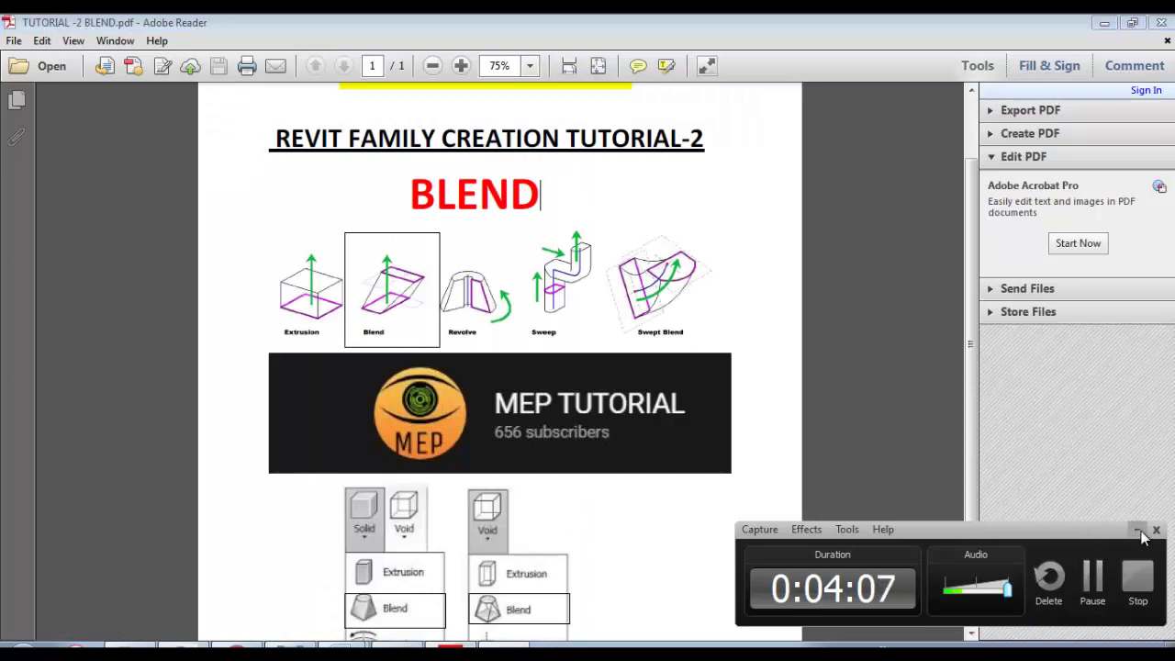
# - Scroll the Blend PDF to the Solid and Void Blend menus, then return to Revit
pyautogui.click(1137, 530)
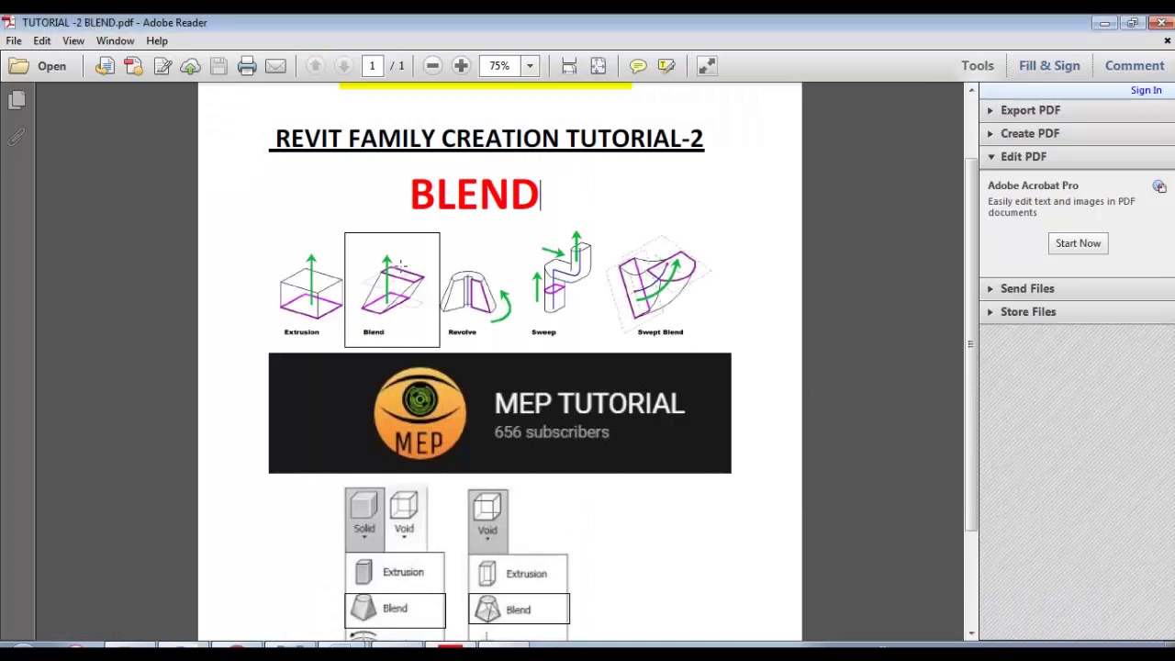
pyautogui.scroll(-1, 415, 272)
pyautogui.scroll(-2, 440, 368)
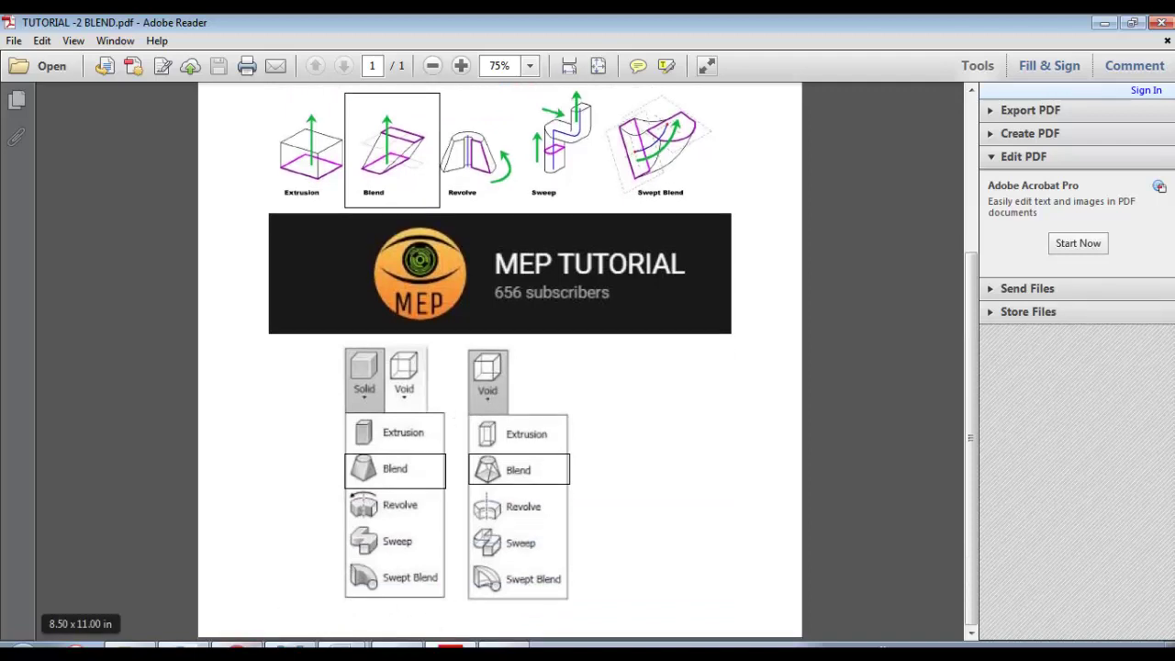
pyautogui.click(202, 648)
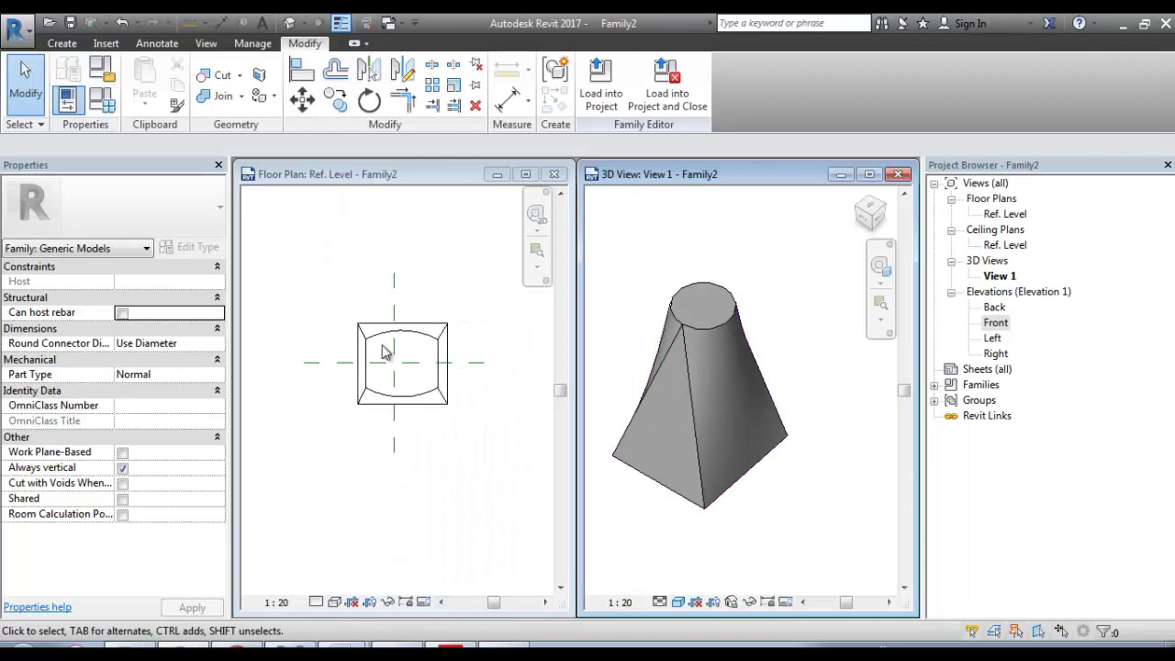
# - Zoom into the floor plan and open the Create tab's Void Forms list
pyautogui.click(383, 349)
pyautogui.scroll(3, 391, 349)
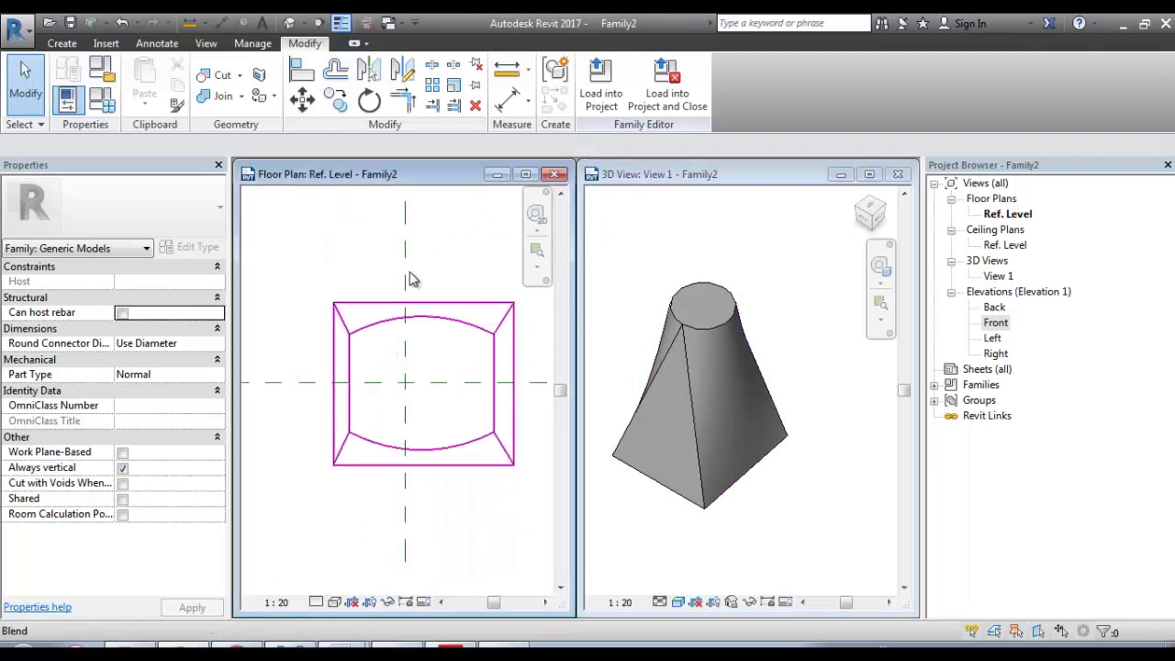
pyautogui.click(61, 44)
pyautogui.click(333, 103)
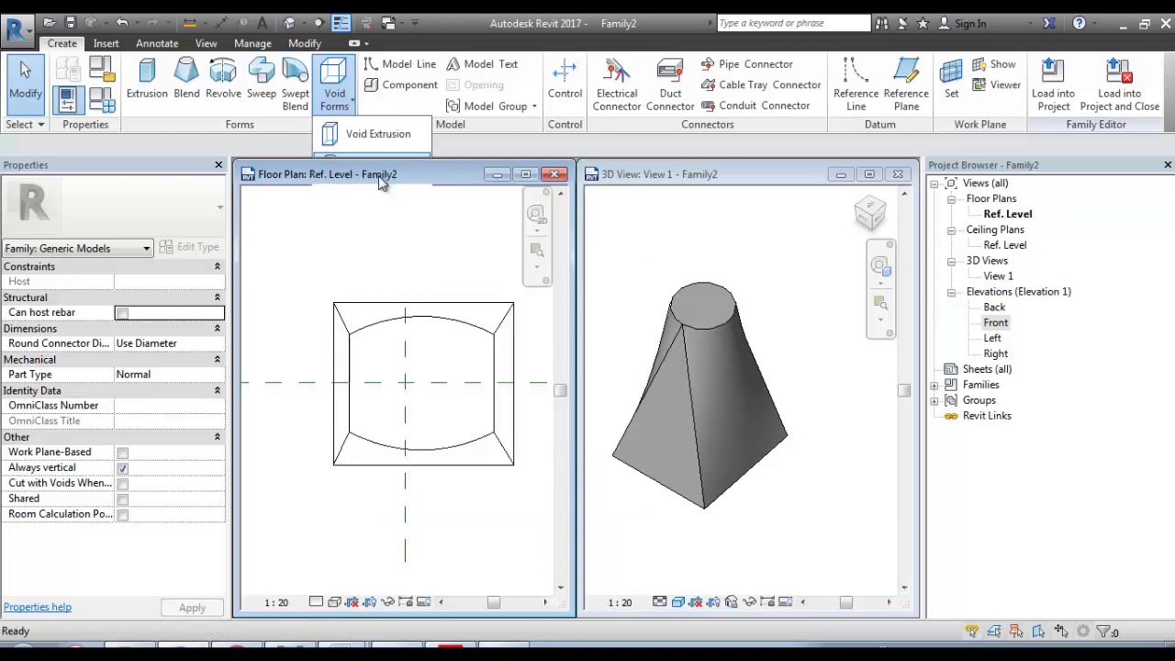
# - Start a Void Blend with a 1000 × 700 rectangular base inside the solid
pyautogui.click(377, 177)
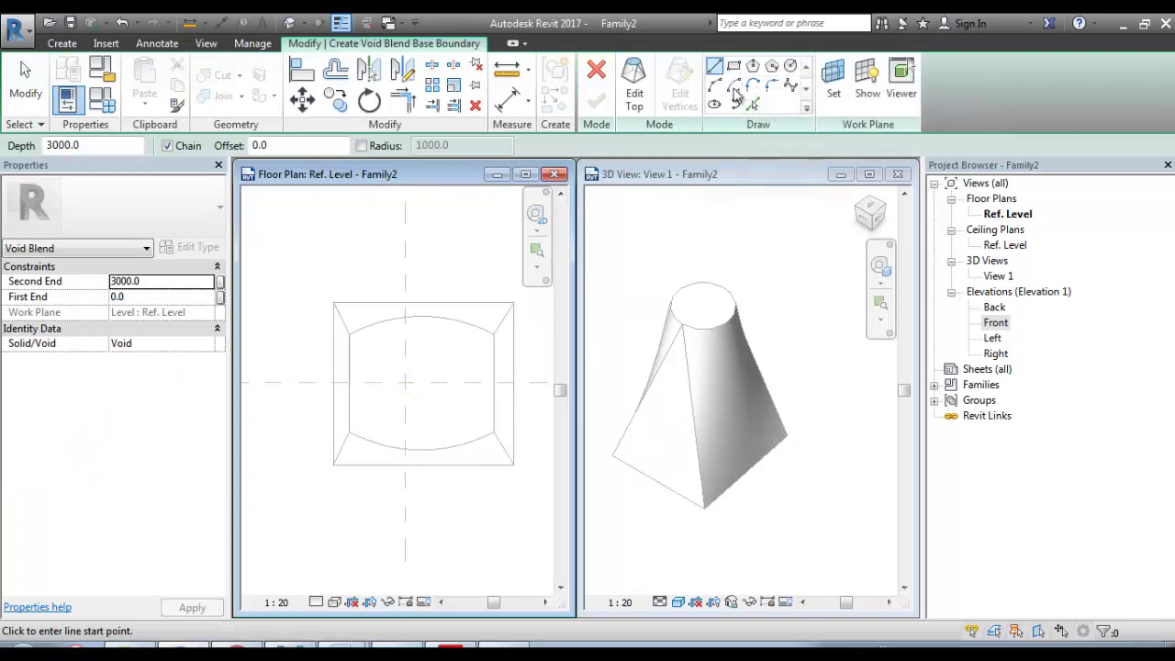
pyautogui.click(734, 67)
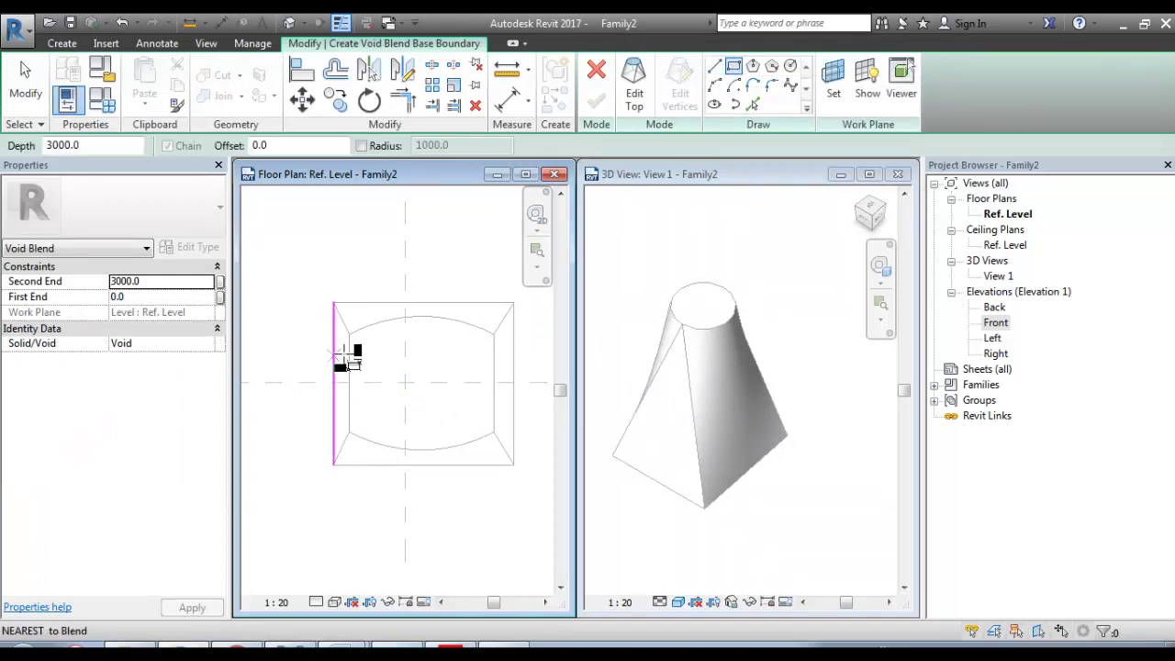
pyautogui.click(377, 352)
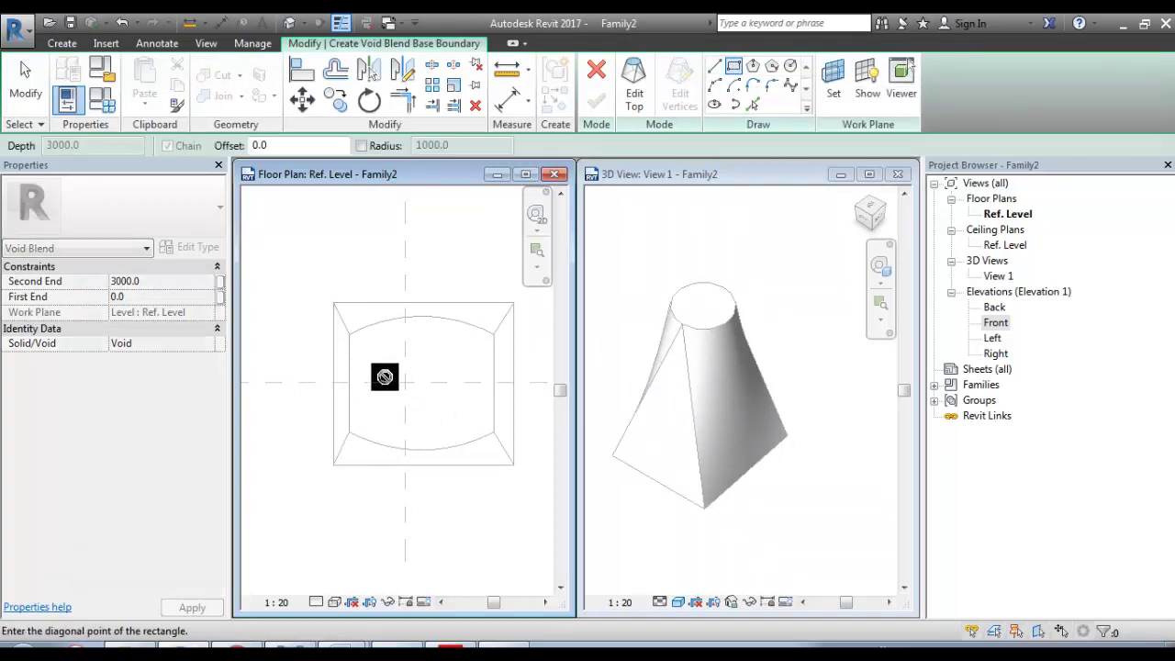
pyautogui.click(467, 415)
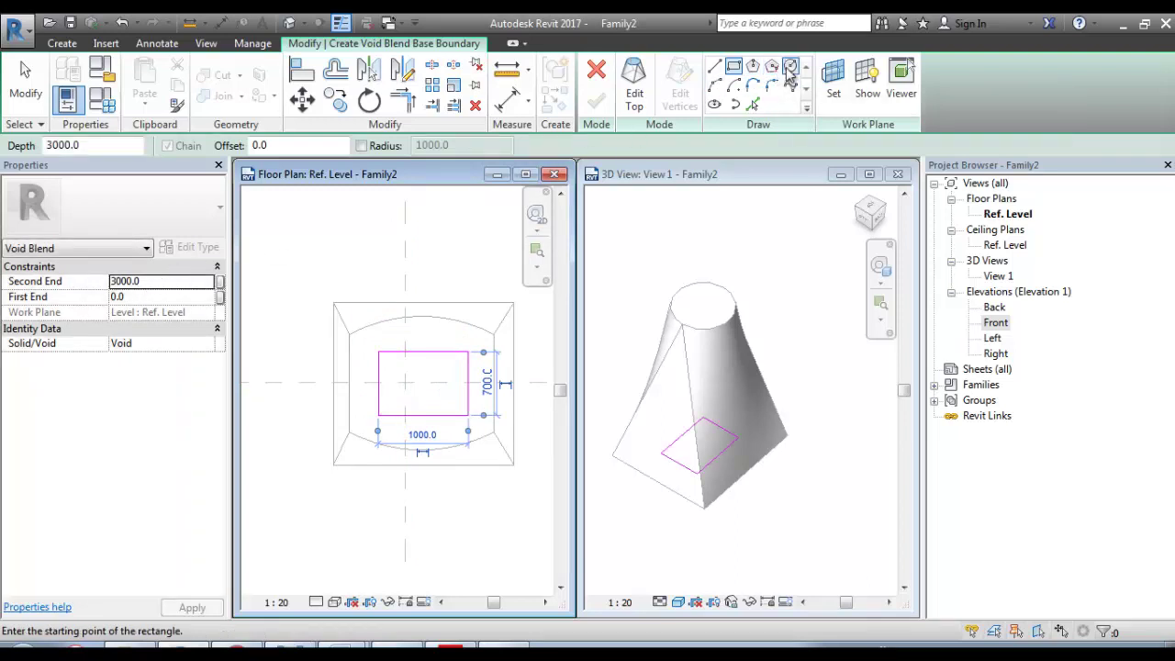
pyautogui.click(637, 81)
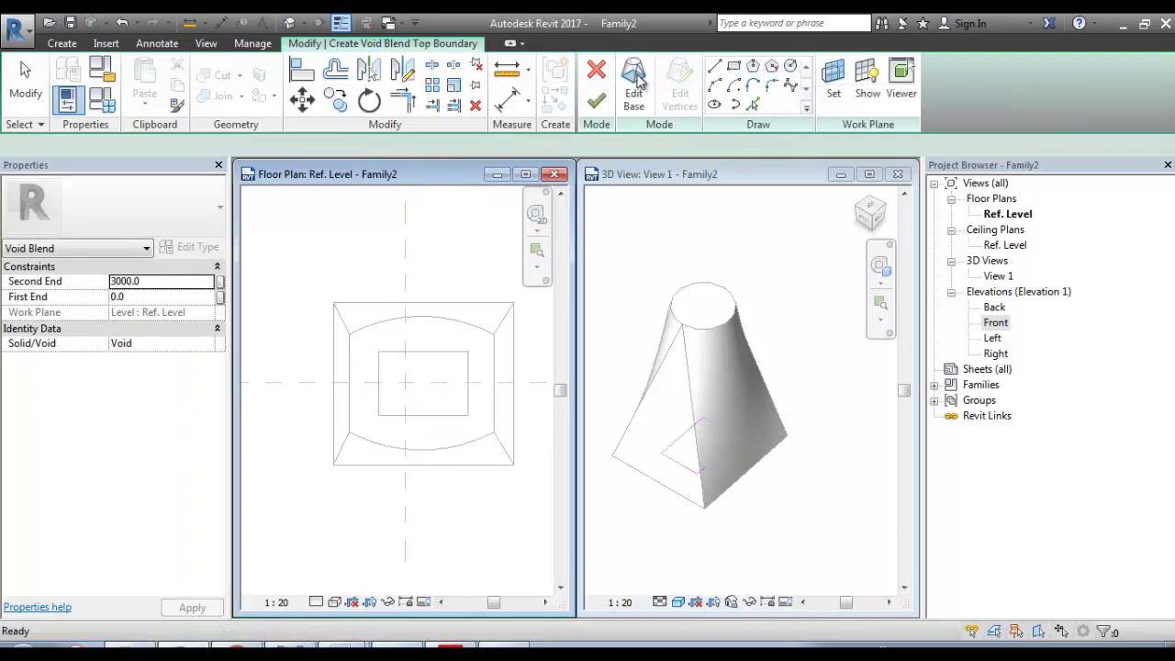
# - Sketch a 200-radius circular void top at the plan centre and finish the void blend
pyautogui.click(791, 74)
pyautogui.click(422, 382)
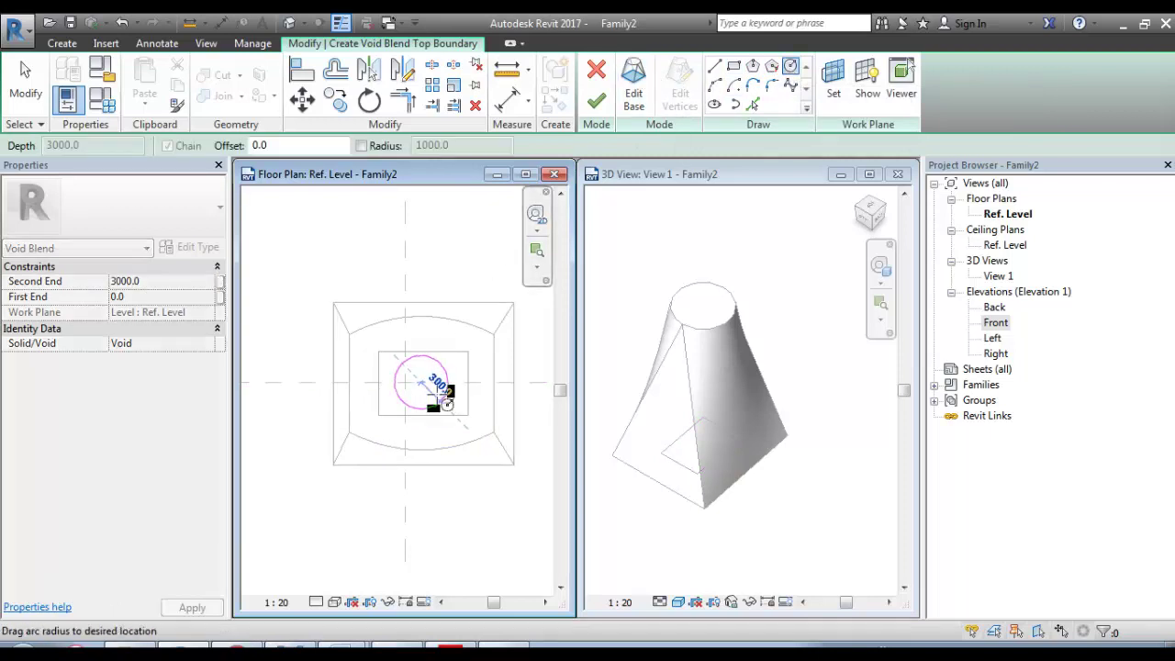
pyautogui.click(437, 393)
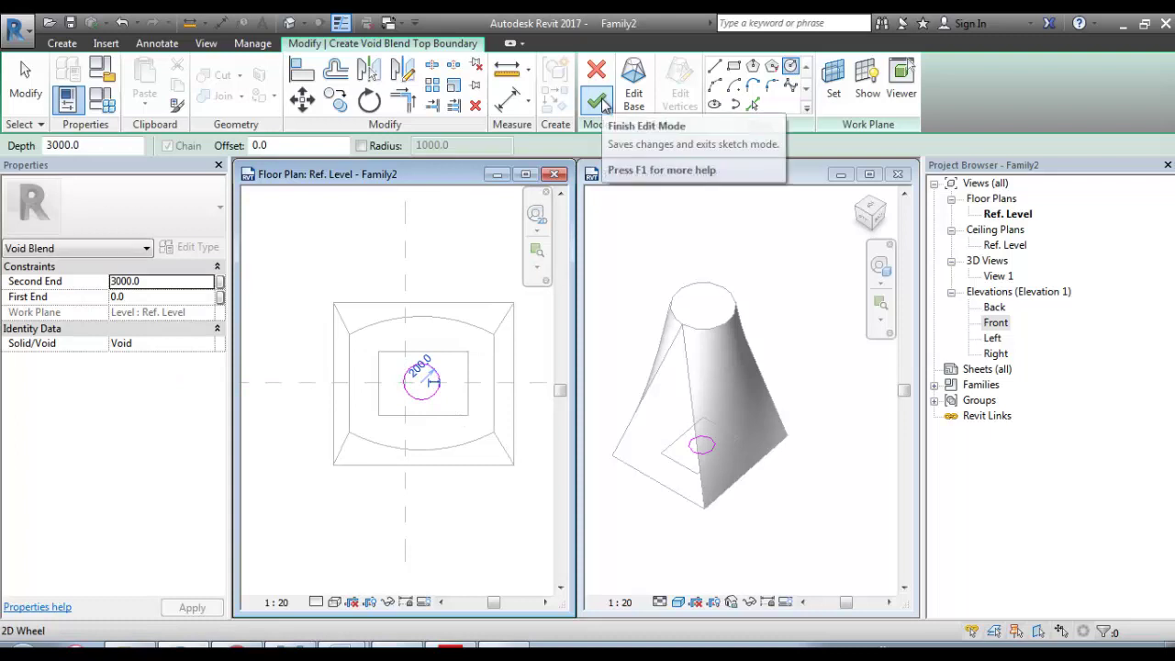
pyautogui.click(603, 103)
pyautogui.click(707, 324)
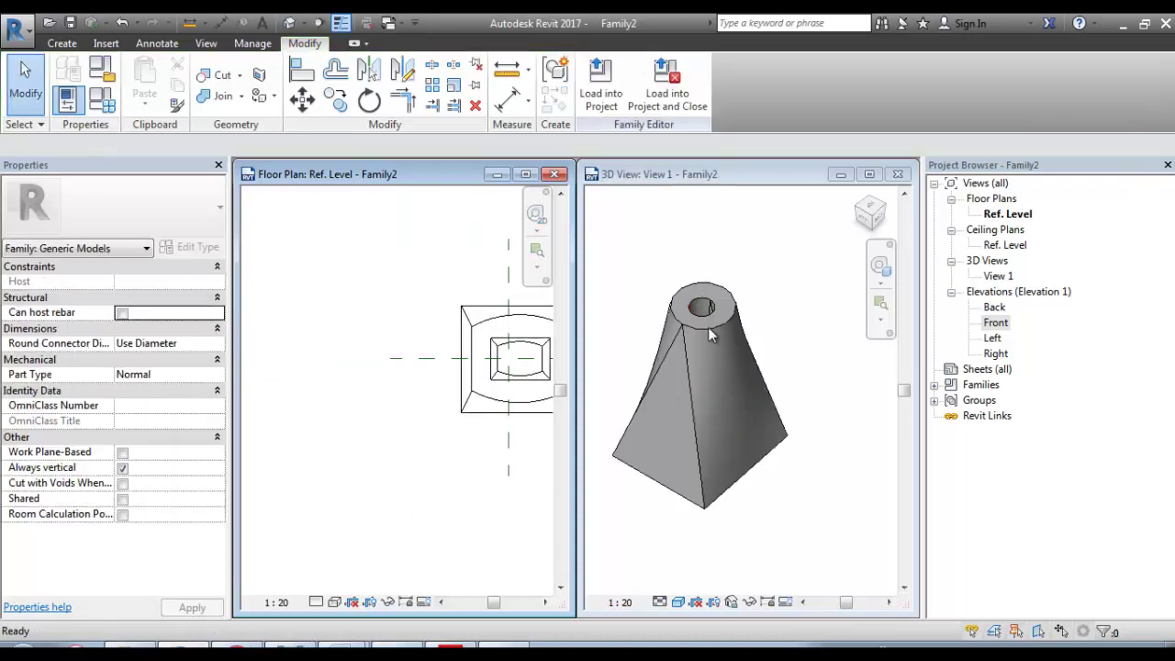
pyautogui.moveTo(697, 401)
pyautogui.keyDown('shift'); pyautogui.mouseDown(button='middle')
pyautogui.moveTo(776, 247)
pyautogui.moveTo(698, 367)
pyautogui.moveTo(765, 567)
pyautogui.moveTo(738, 307)
pyautogui.moveTo(734, 382)
pyautogui.moveTo(753, 297)
pyautogui.moveTo(770, 462)
pyautogui.moveTo(742, 350)
pyautogui.mouseUp(button='middle'); pyautogui.keyUp('shift')
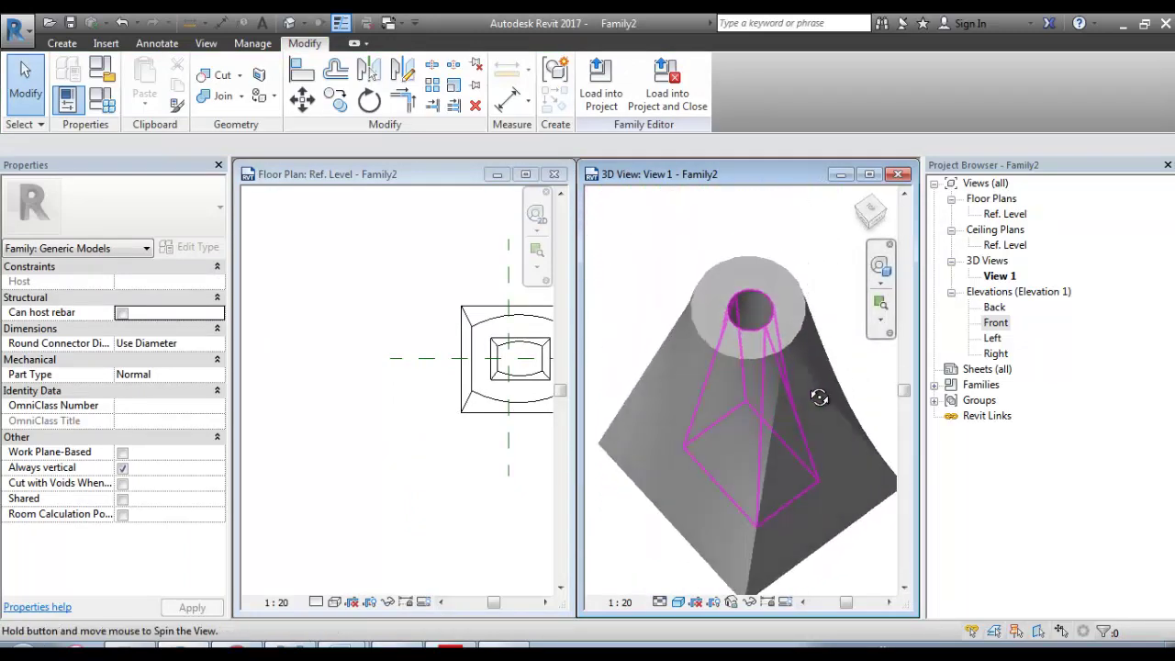
pyautogui.scroll(3, 741, 350)
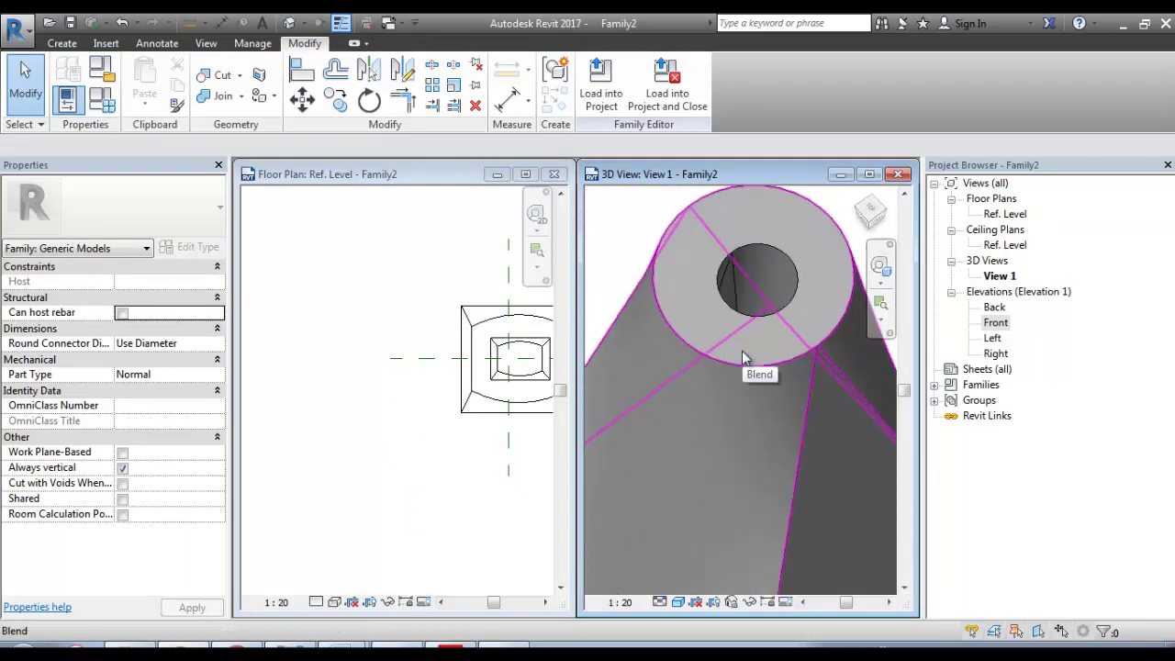
pyautogui.scroll(-2, 744, 356)
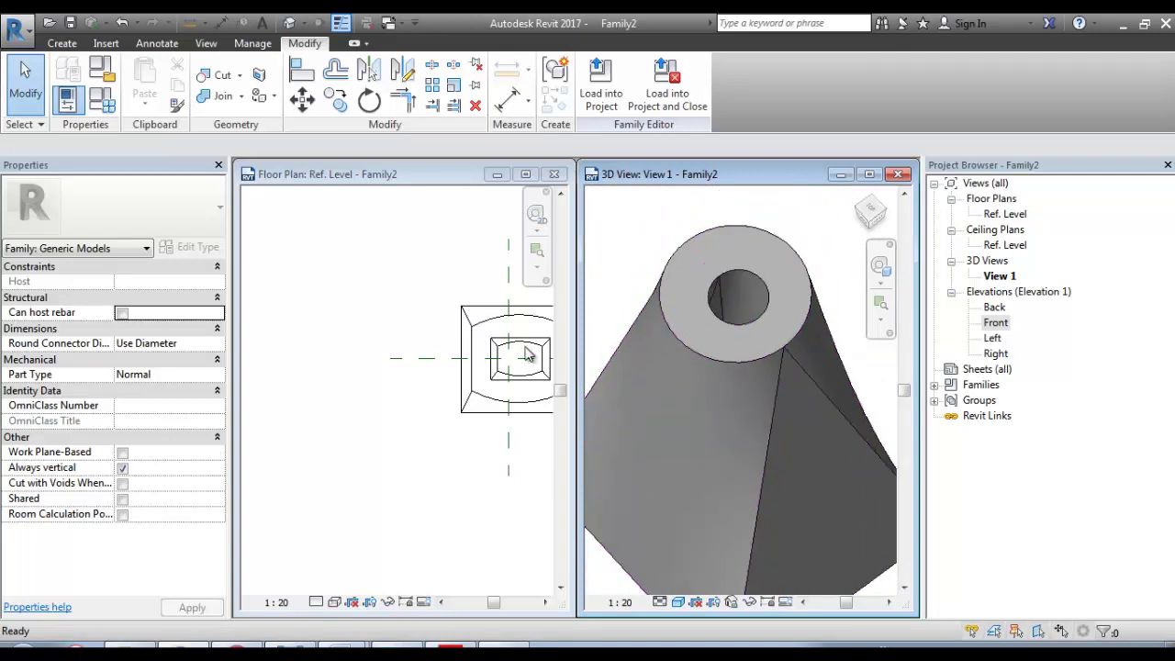
pyautogui.scroll(-2, 514, 358)
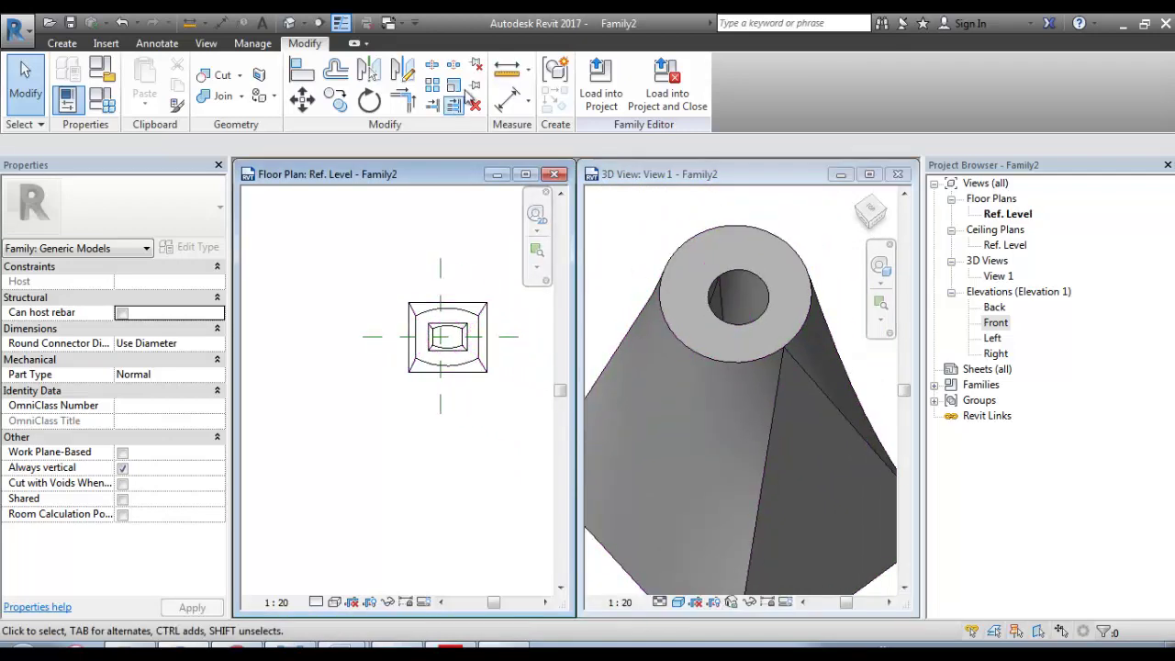
pyautogui.scroll(-2, 691, 364)
pyautogui.keyDown('shift'); pyautogui.moveTo(693, 366); pyautogui.dragTo(744, 368, button='middle'); pyautogui.keyUp('shift')
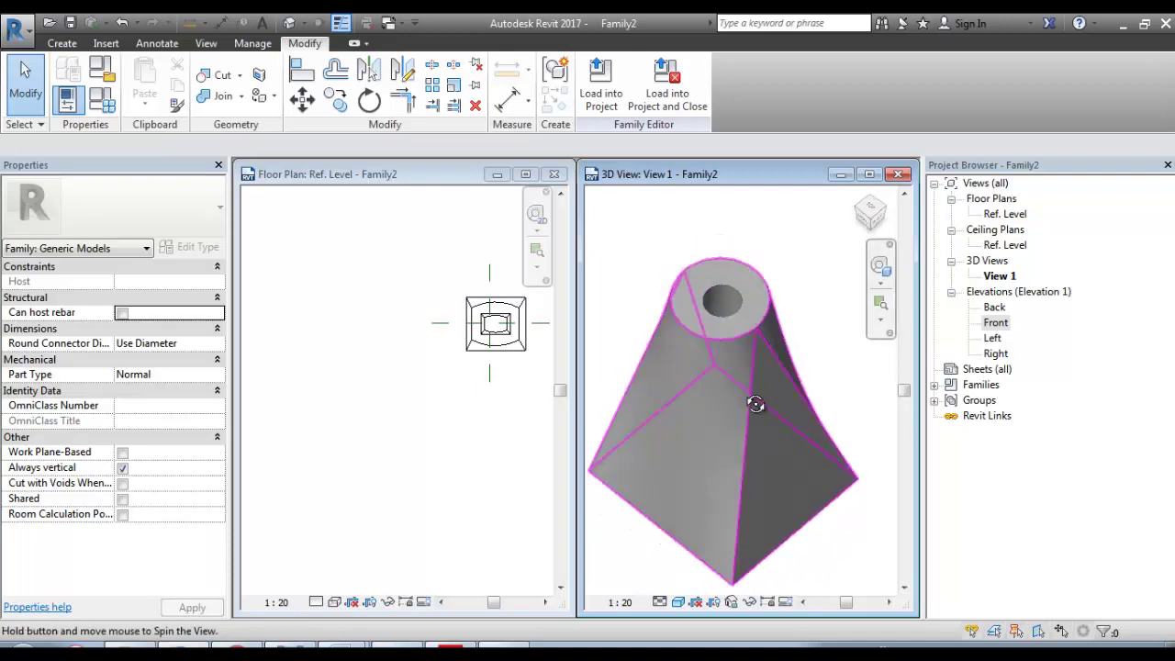
pyautogui.moveTo(745, 367)
pyautogui.keyDown('shift'); pyautogui.mouseDown(button='middle')
pyautogui.moveTo(706, 319)
pyautogui.moveTo(742, 414)
pyautogui.moveTo(713, 490)
pyautogui.moveTo(713, 375)
pyautogui.moveTo(749, 429)
pyautogui.moveTo(742, 401)
pyautogui.moveTo(760, 375)
pyautogui.moveTo(746, 468)
pyautogui.moveTo(760, 407)
pyautogui.mouseUp(button='middle'); pyautogui.keyUp('shift')
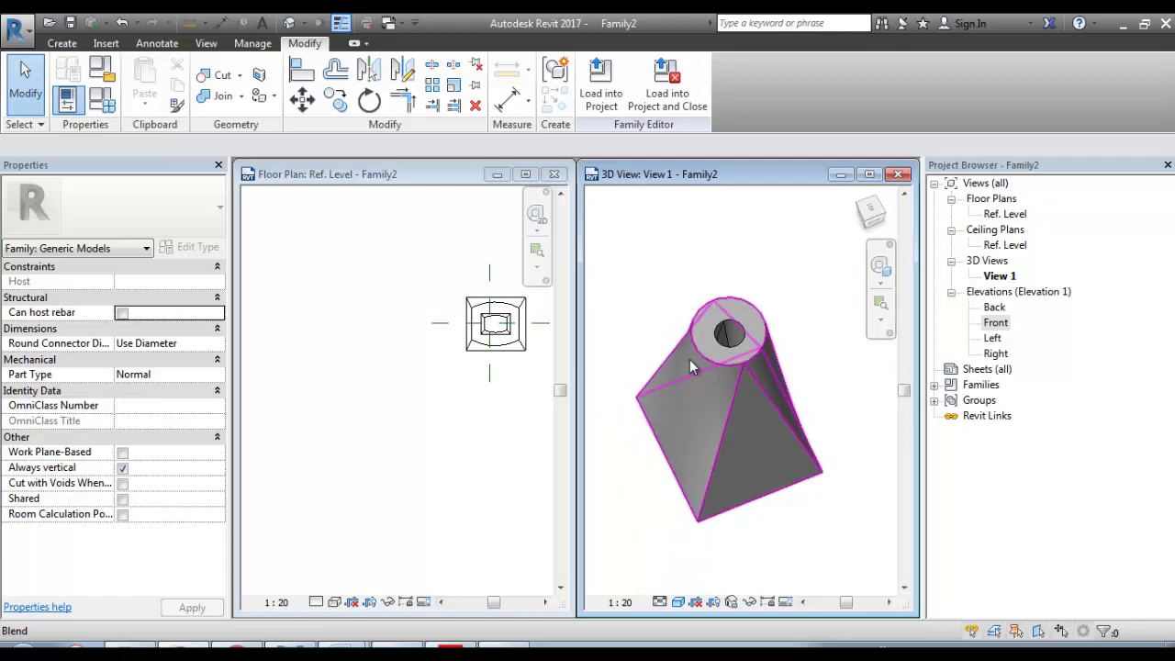
pyautogui.scroll(2, 689, 358)
pyautogui.click(62, 43)
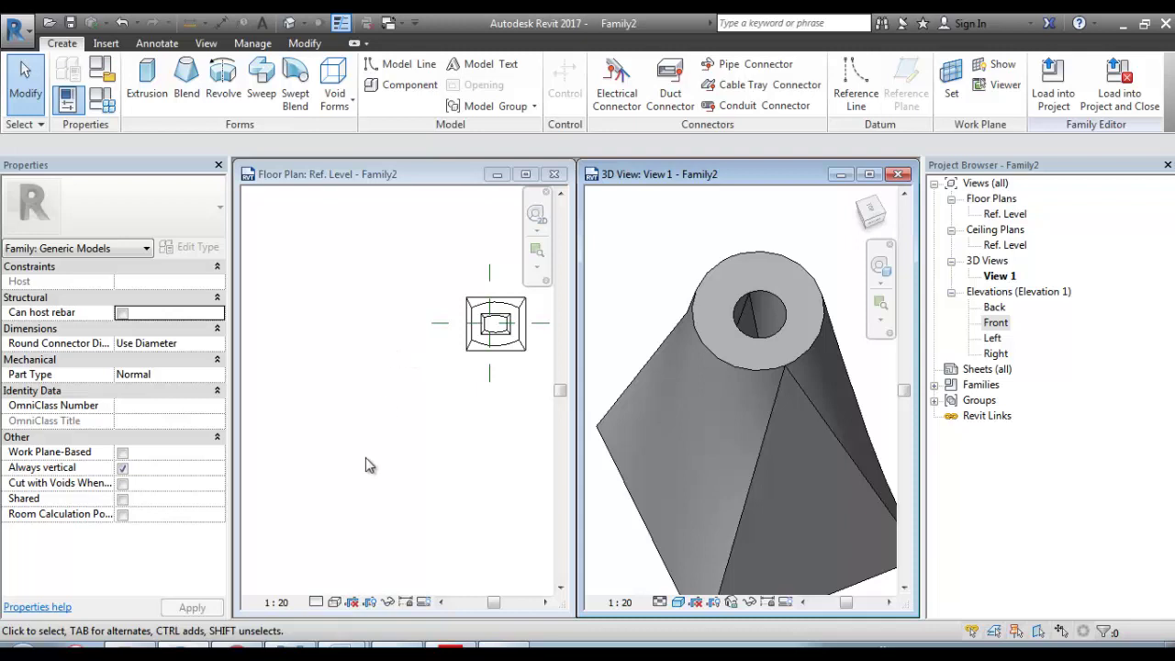
# - Switch from Revit to Chrome to show the MEP TUTORIAL YouTube channel home page
pyautogui.click(245, 645)
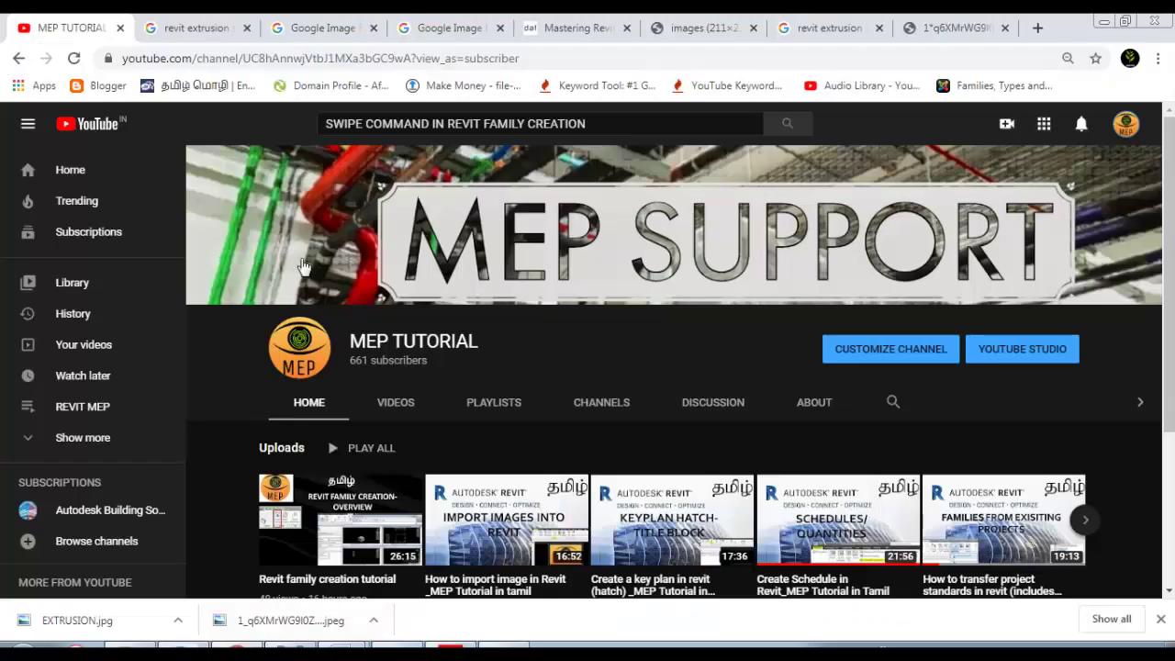
pyautogui.click(1143, 652)
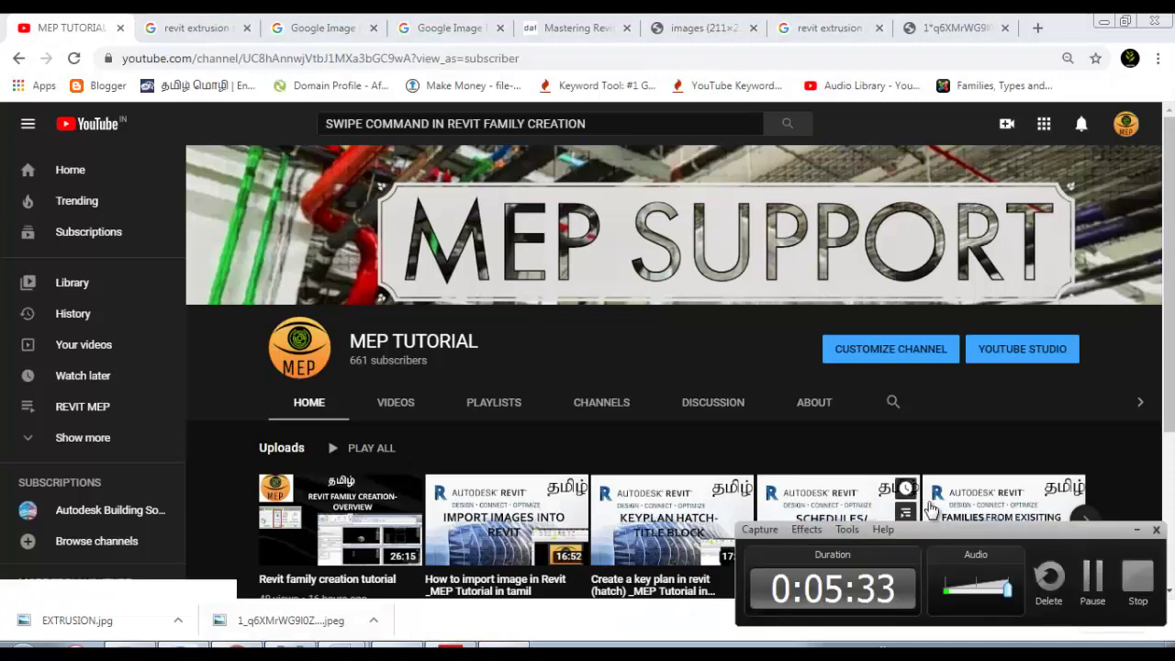